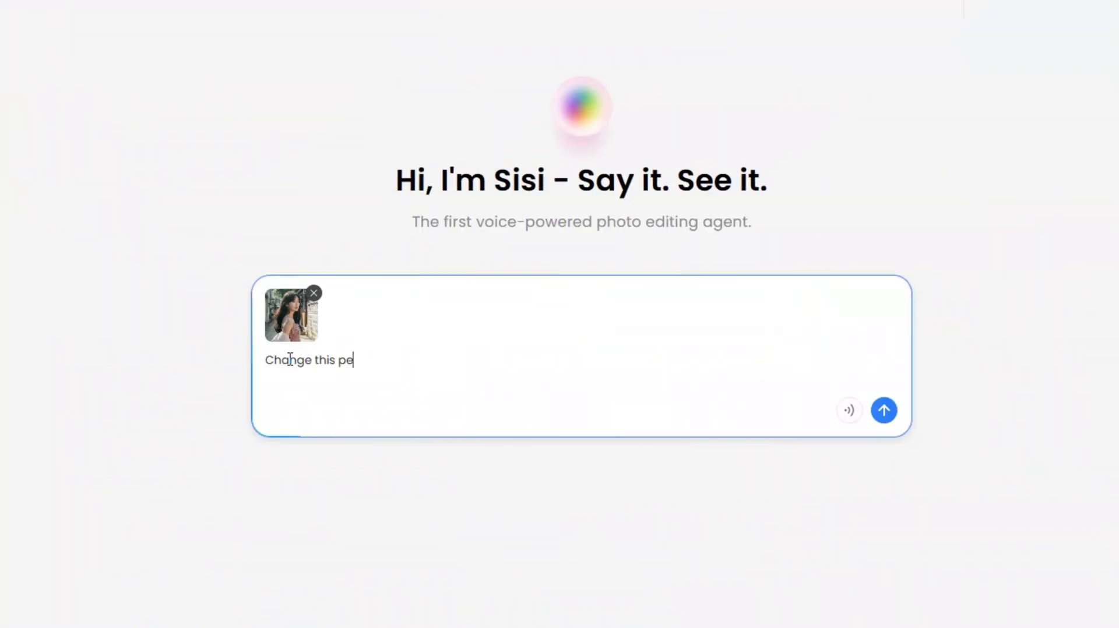
Scroll the Fotor AI Agent page past the Sisi demo clips to 'Unlocks Infinite Creative Potential'
text(disney 3D c)
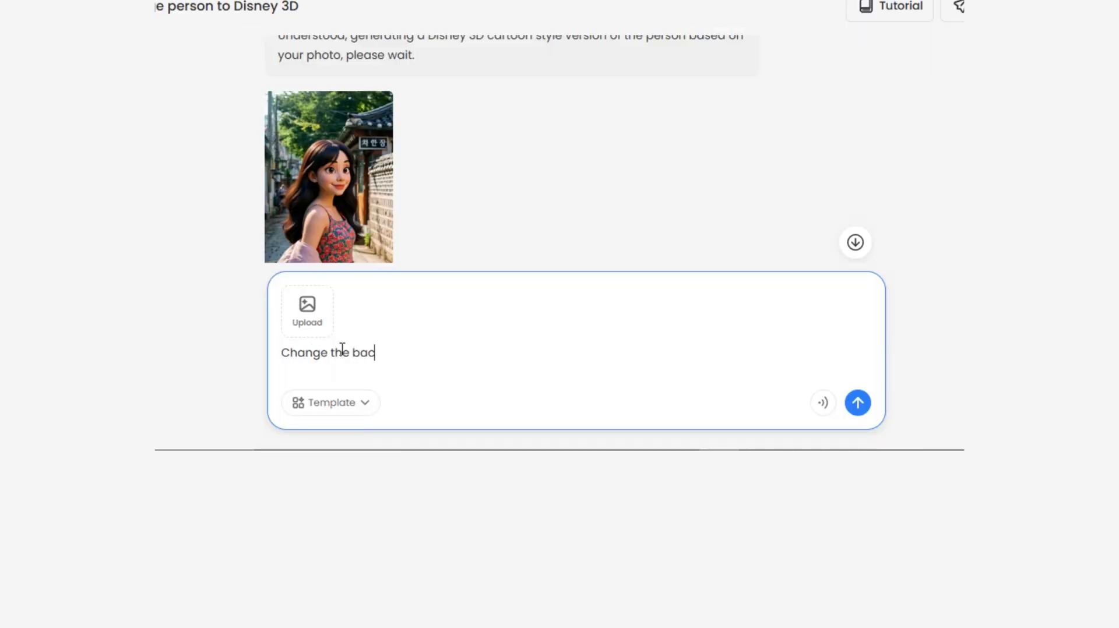
text(d)
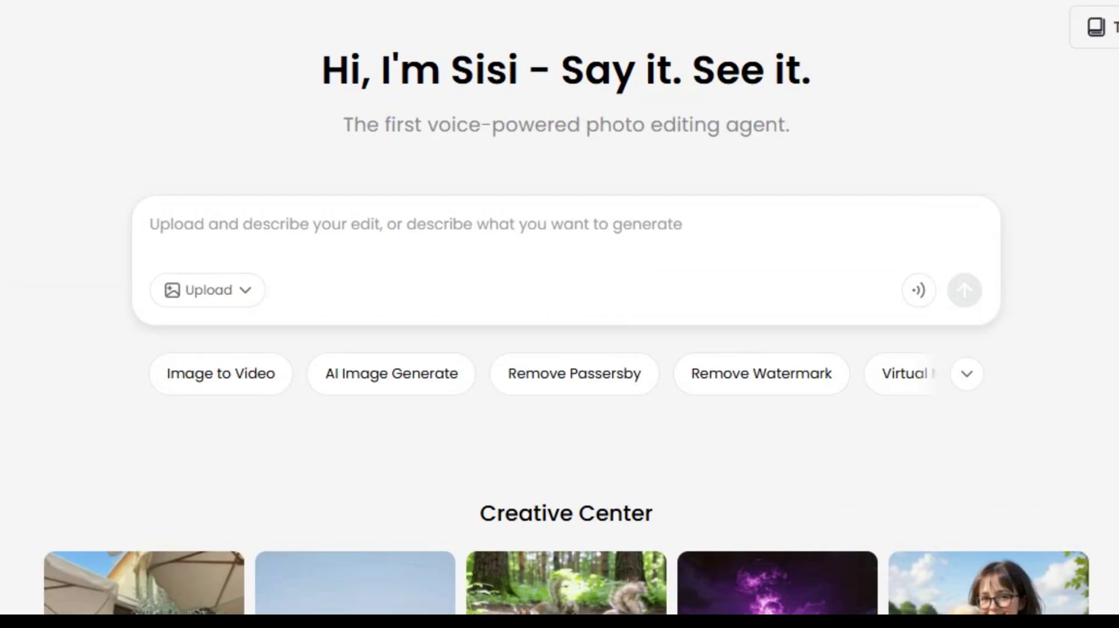
scroll(565, 292, down, 3)
scroll(565, 332, down, 7)
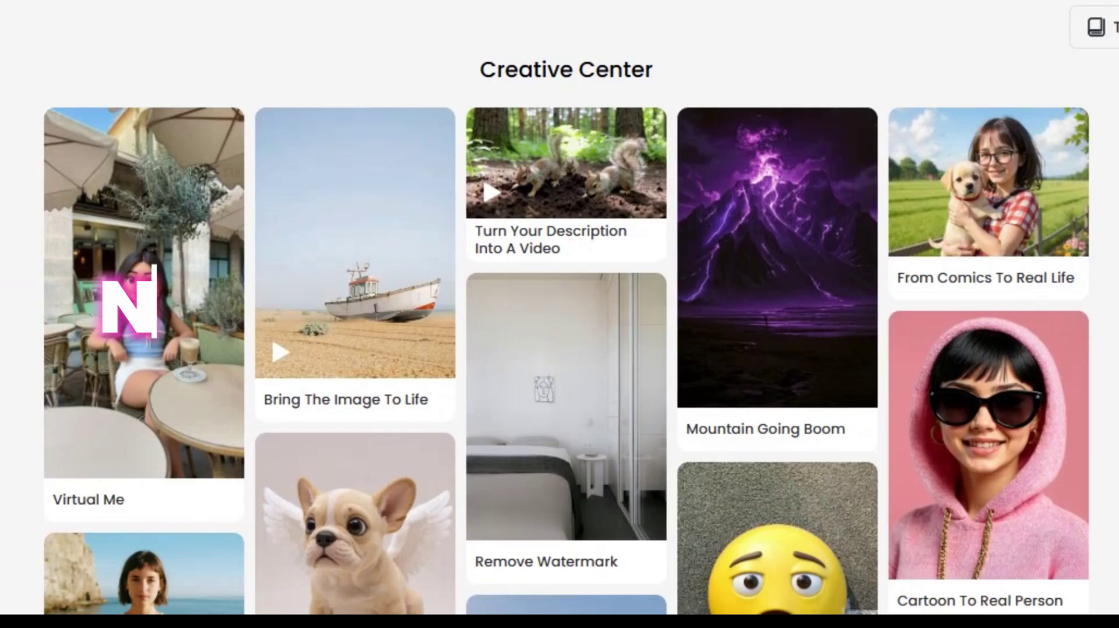
scroll(566, 333, down, 7)
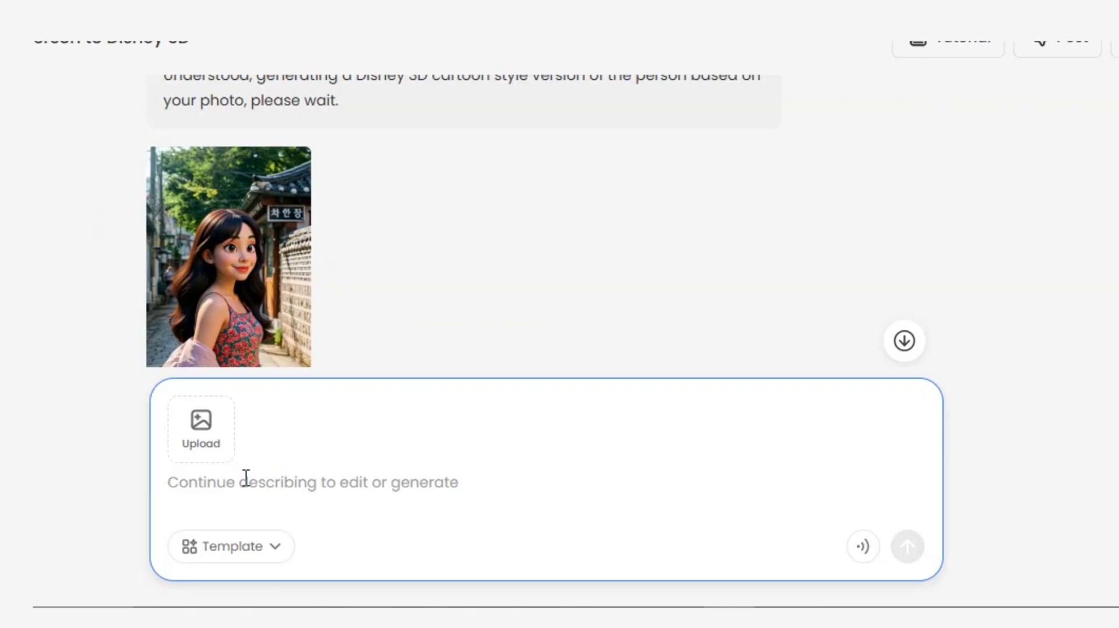
text(Ch)
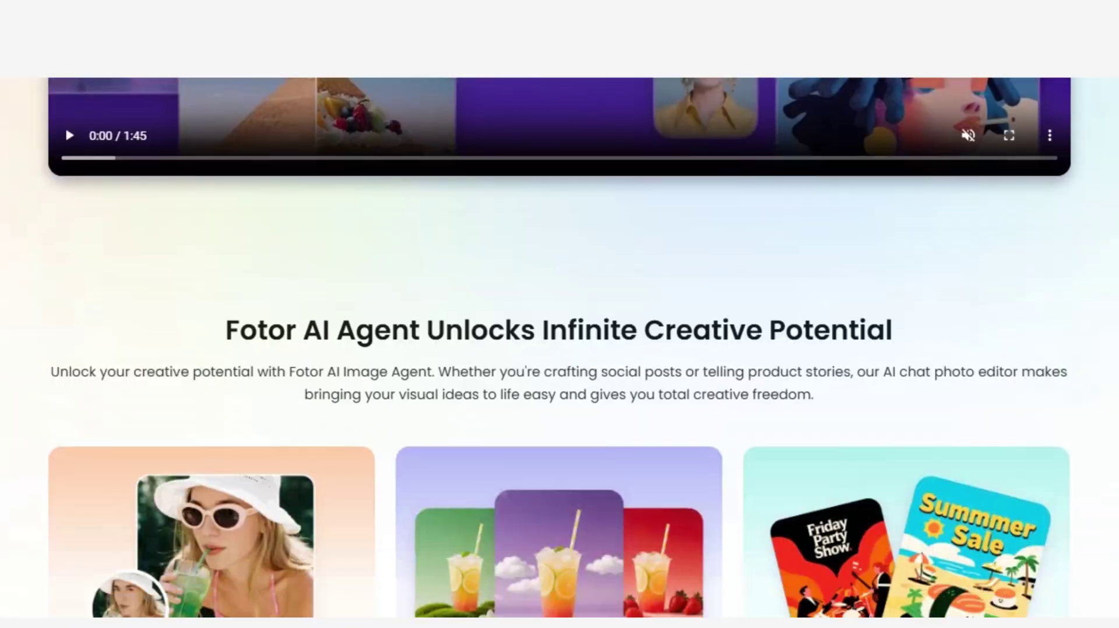
scroll(560, 315, down, 15)
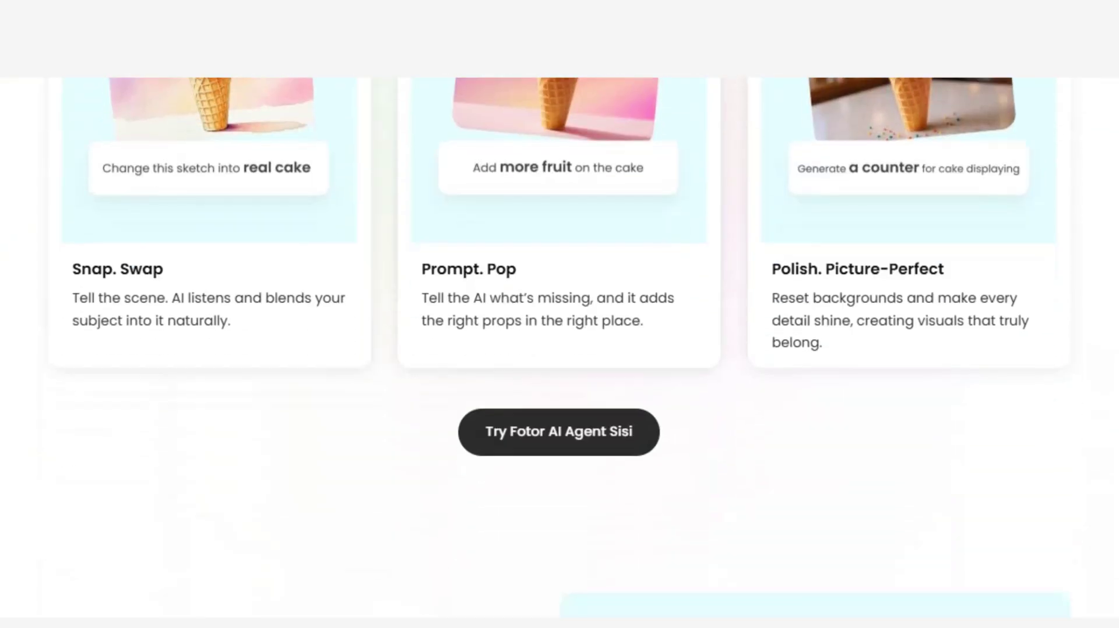
scroll(559, 315, down, 15)
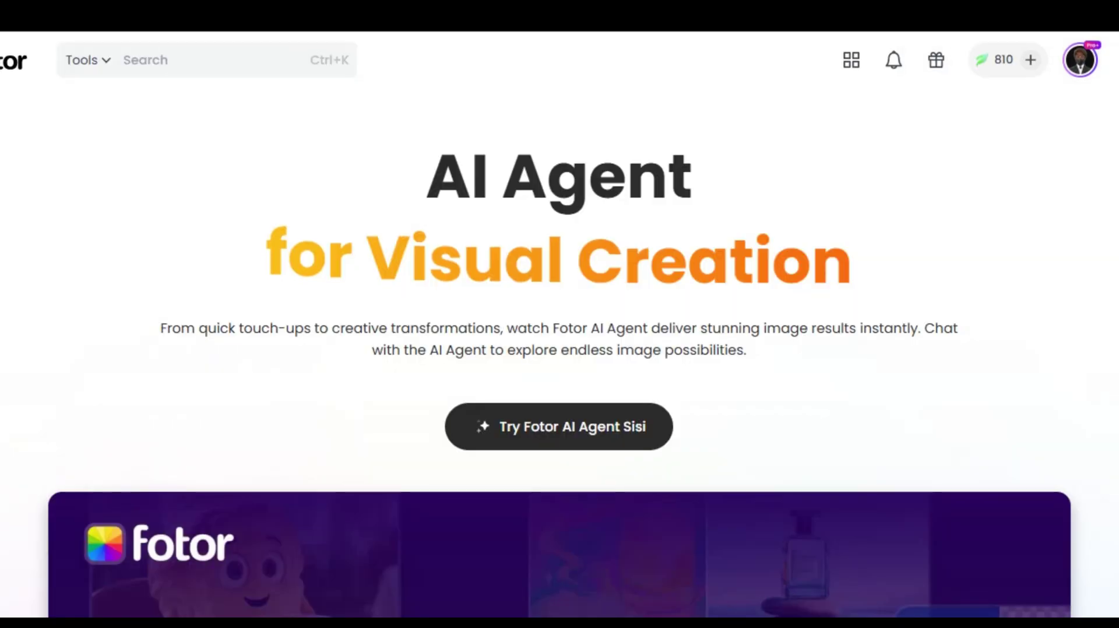
scroll(559, 350, down, 10)
scroll(559, 350, down, 20)
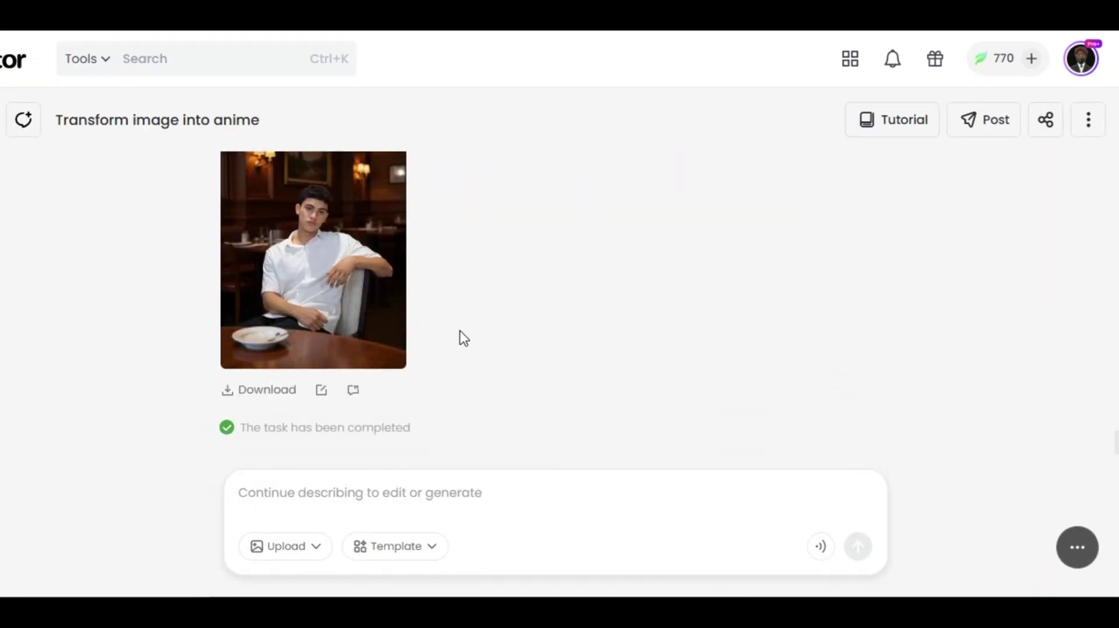
scroll(460, 330, up, 5)
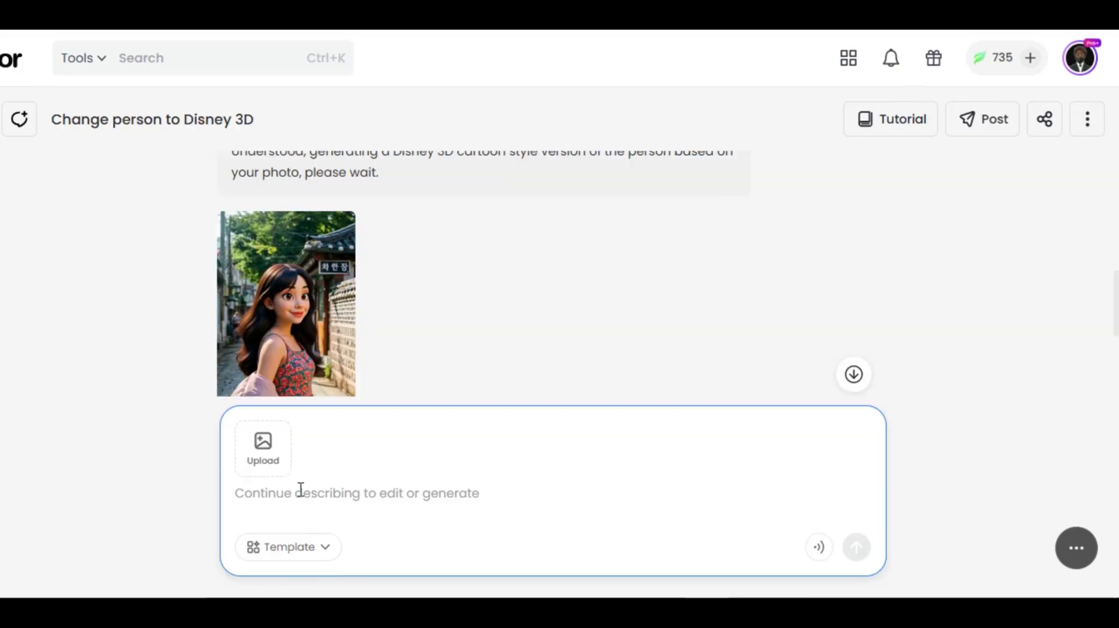
text(Chan)
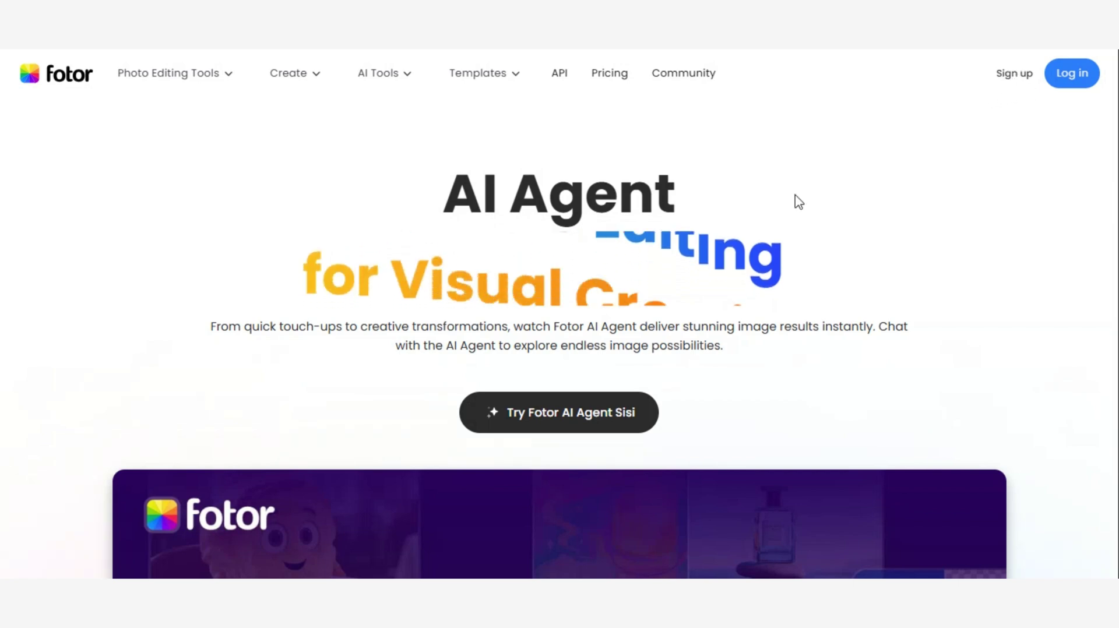
Start Fotor AI Agent Sisi, check the account menu and dashboard, then open Agent Sisi
click(600, 408)
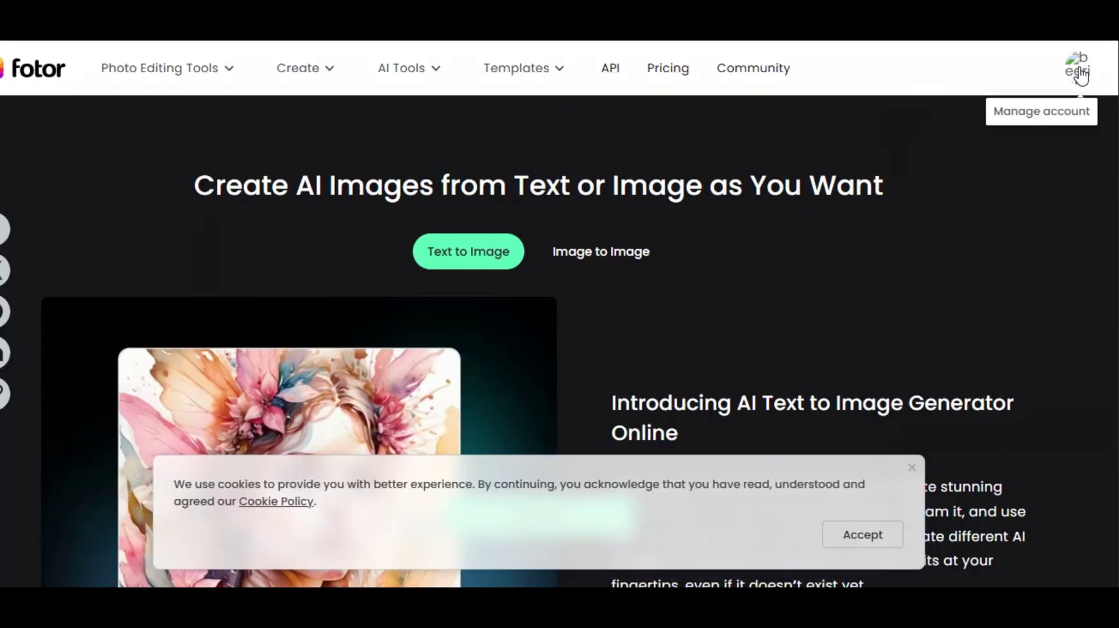
click(1080, 74)
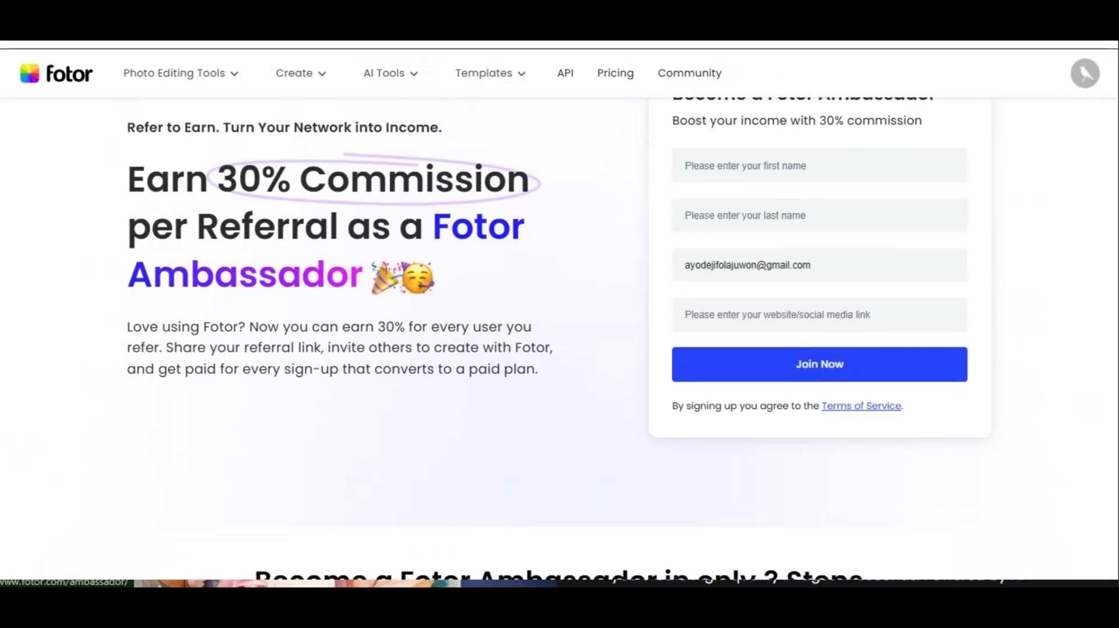
scroll(559, 315, down, 6)
scroll(560, 315, down, 5)
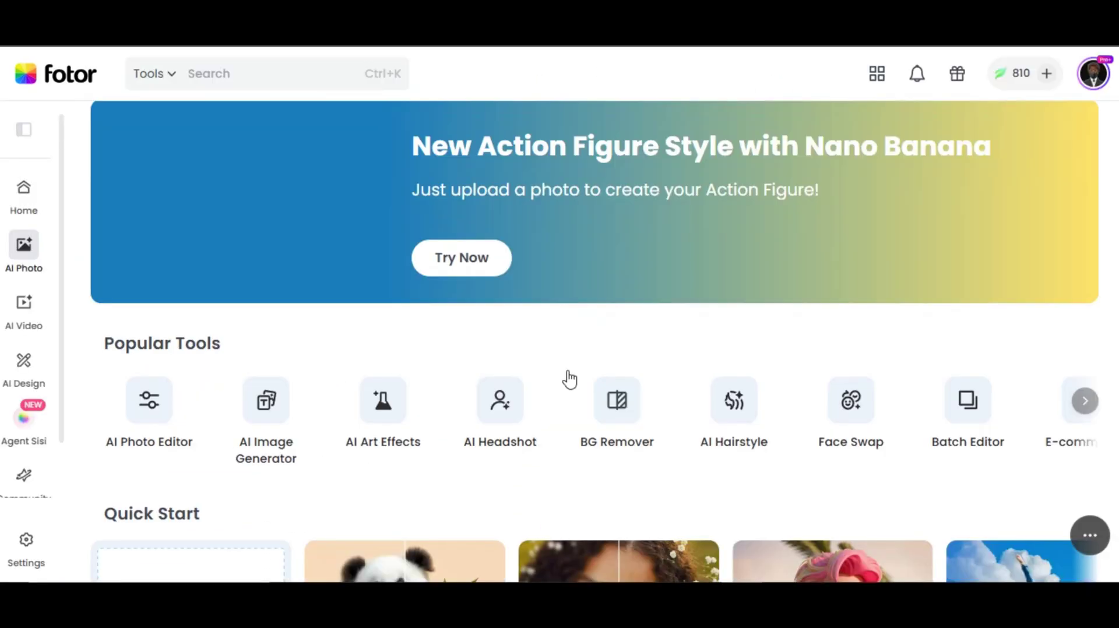
scroll(565, 379, down, 6)
scroll(568, 379, up, 8)
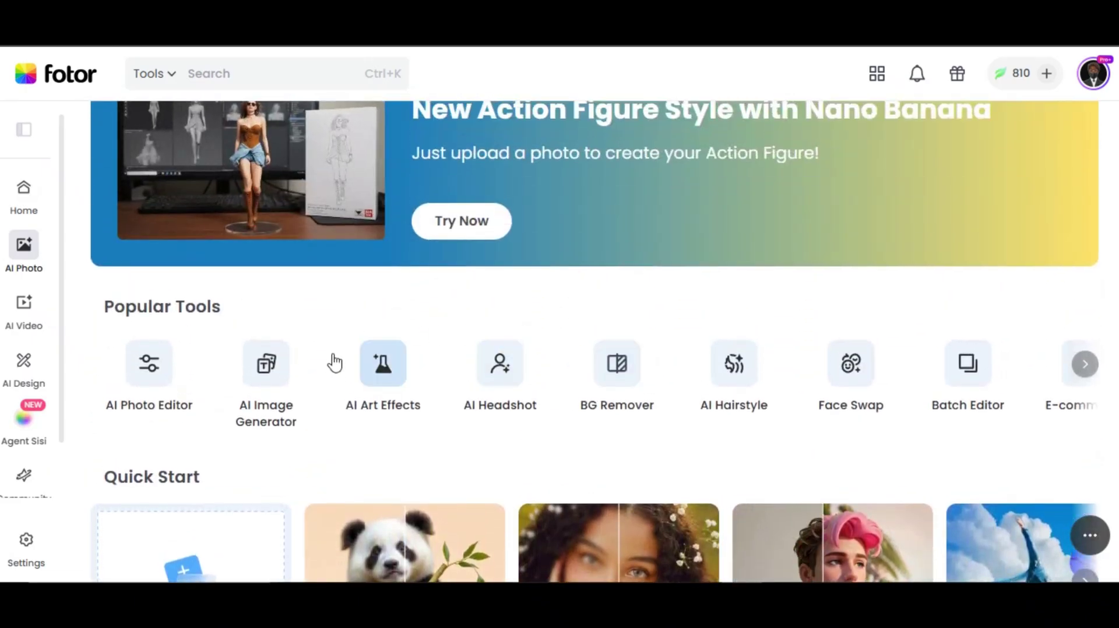
scroll(252, 399, up, 1)
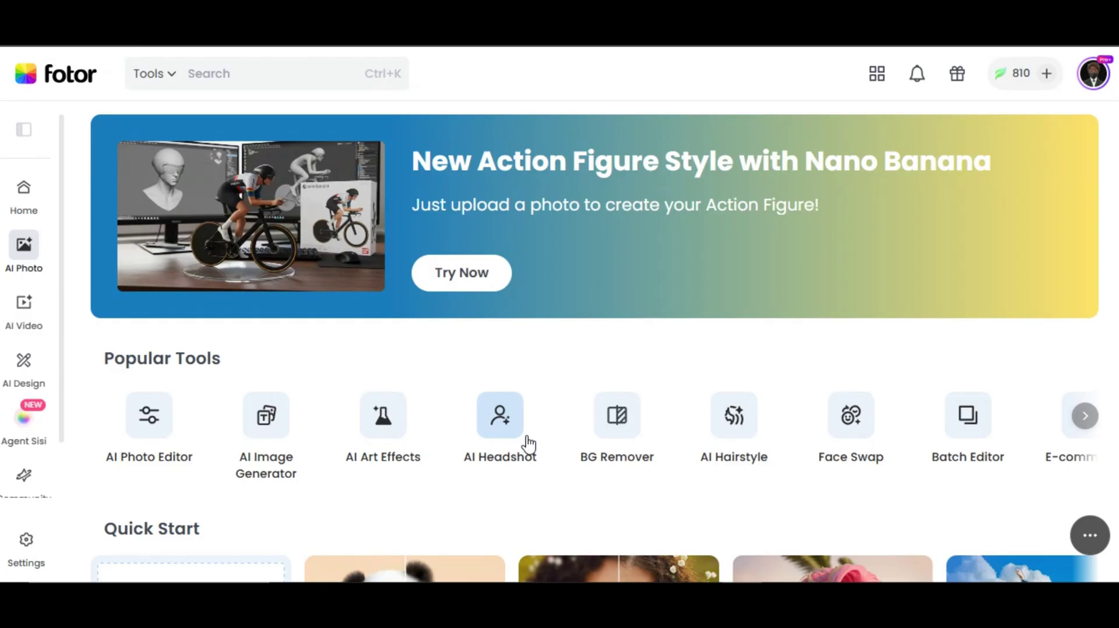
scroll(733, 446, right, 3)
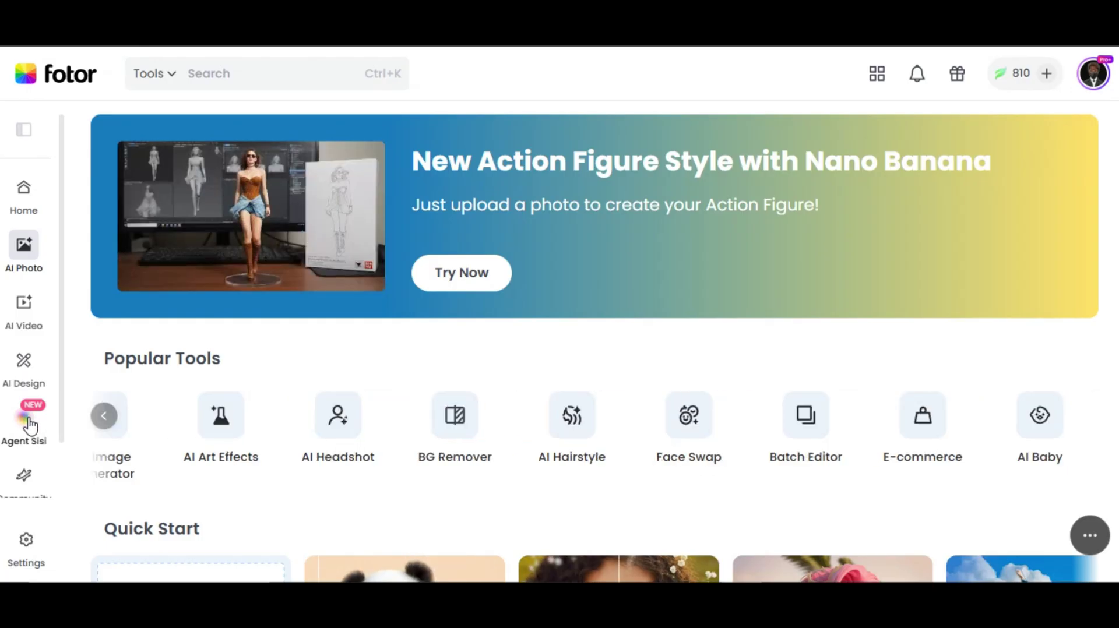
click(32, 425)
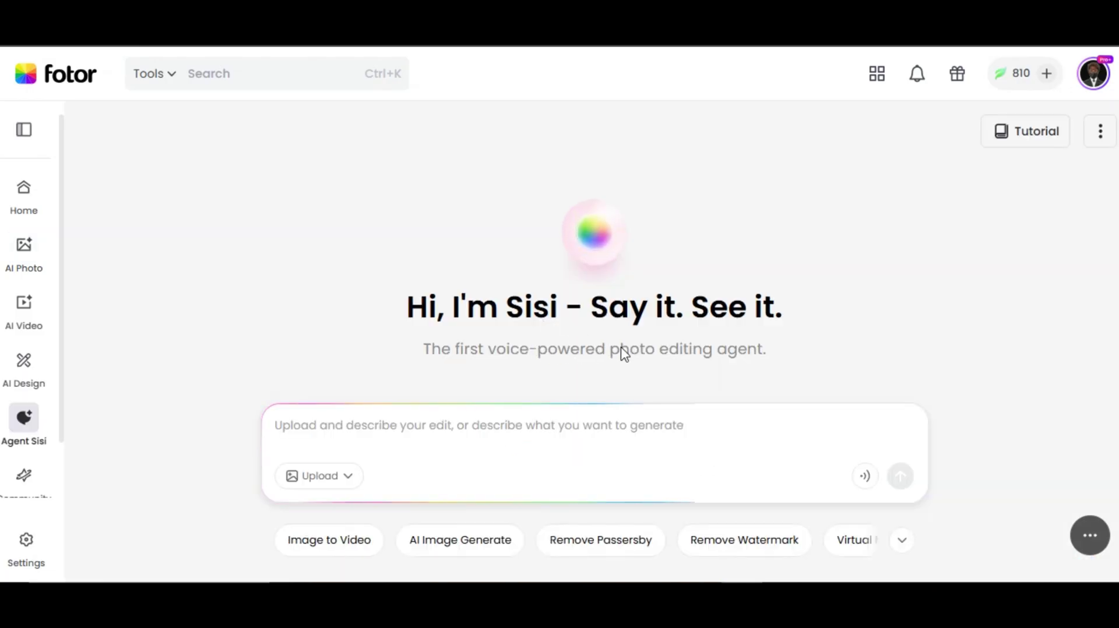
click(393, 440)
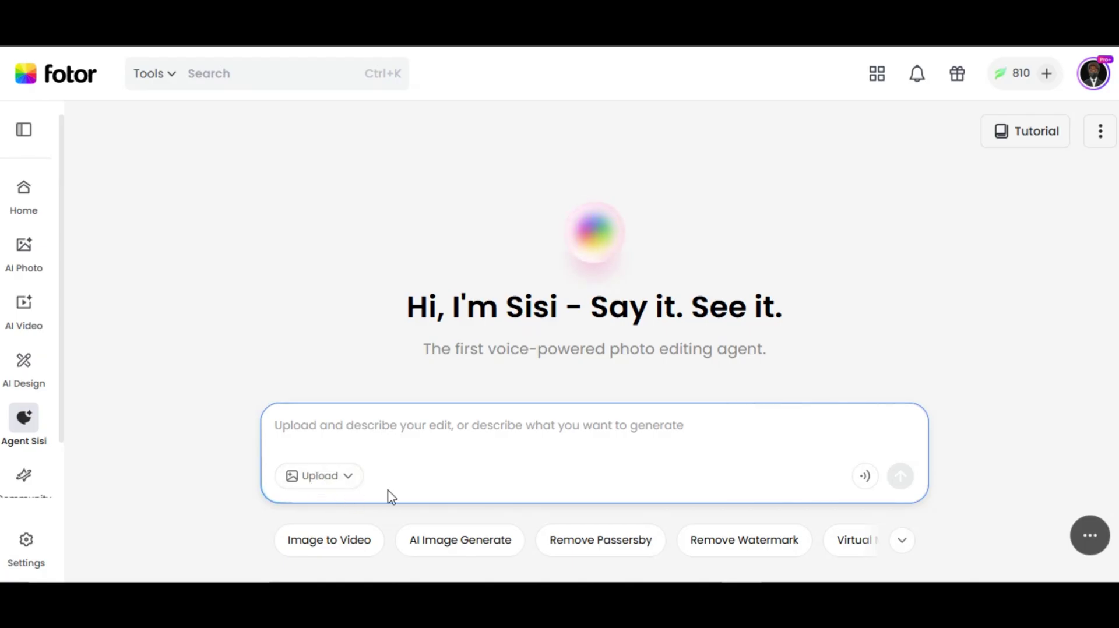
scroll(441, 507, down, 5)
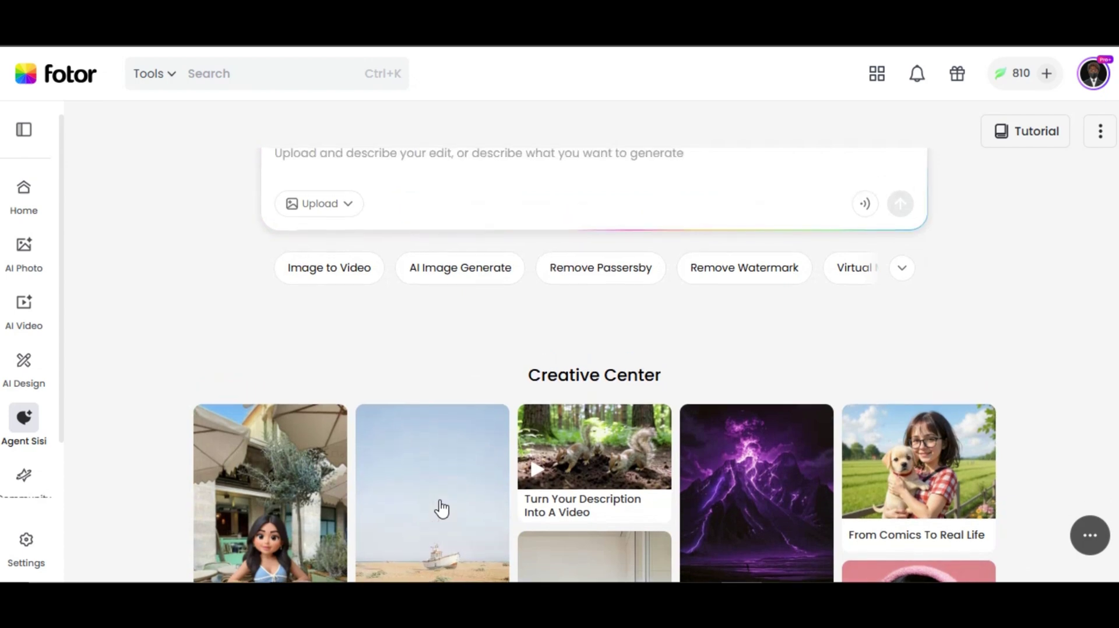
click(1041, 135)
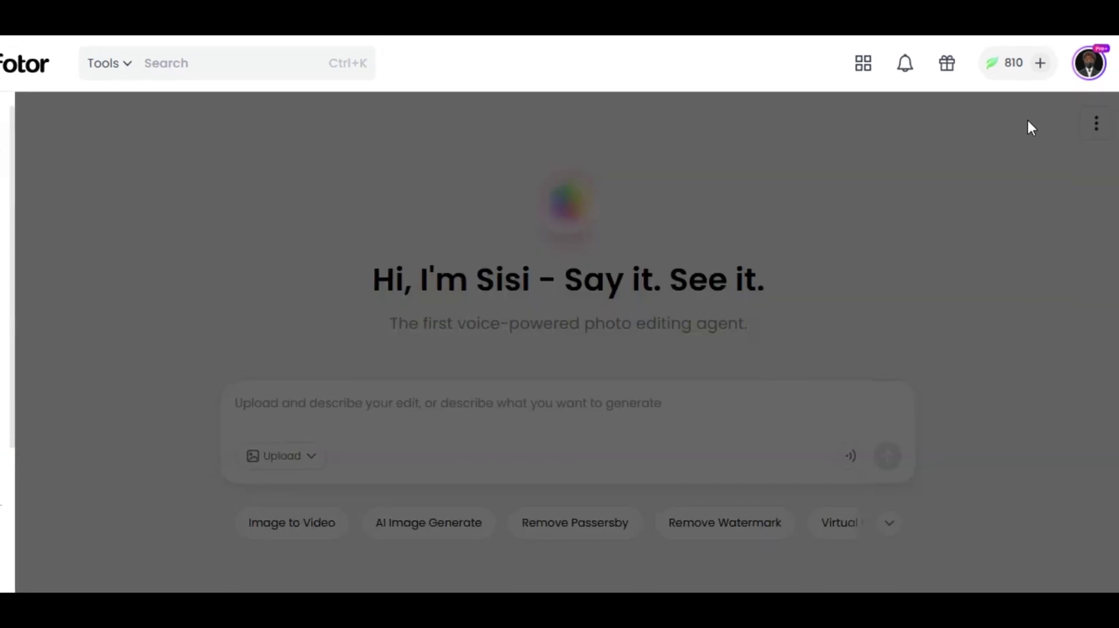
scroll(927, 278, down, 4)
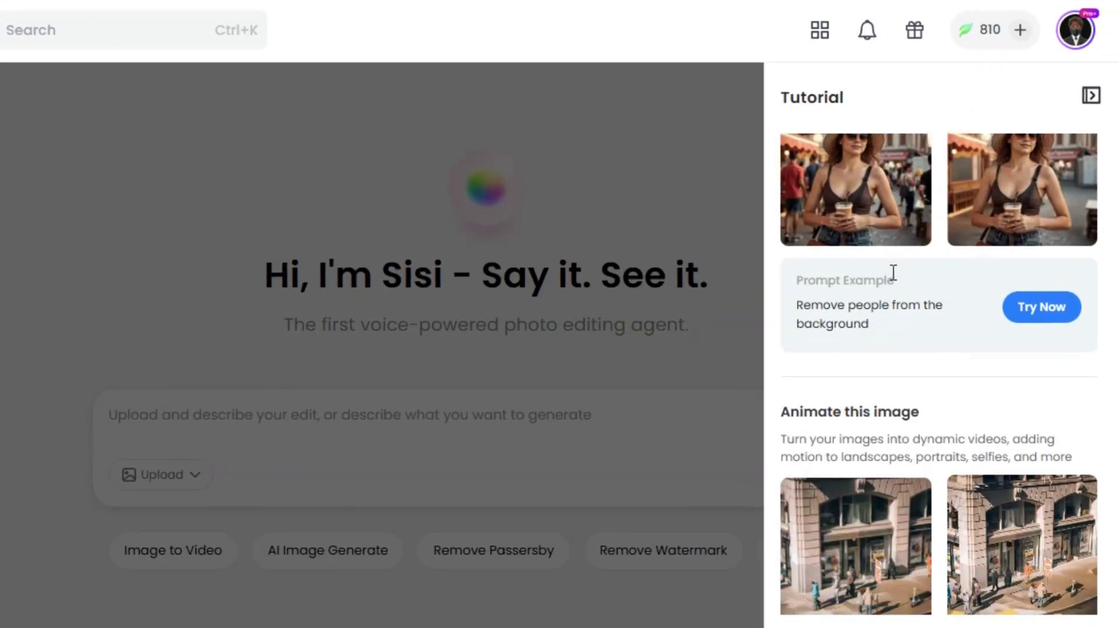
scroll(896, 281, down, 10)
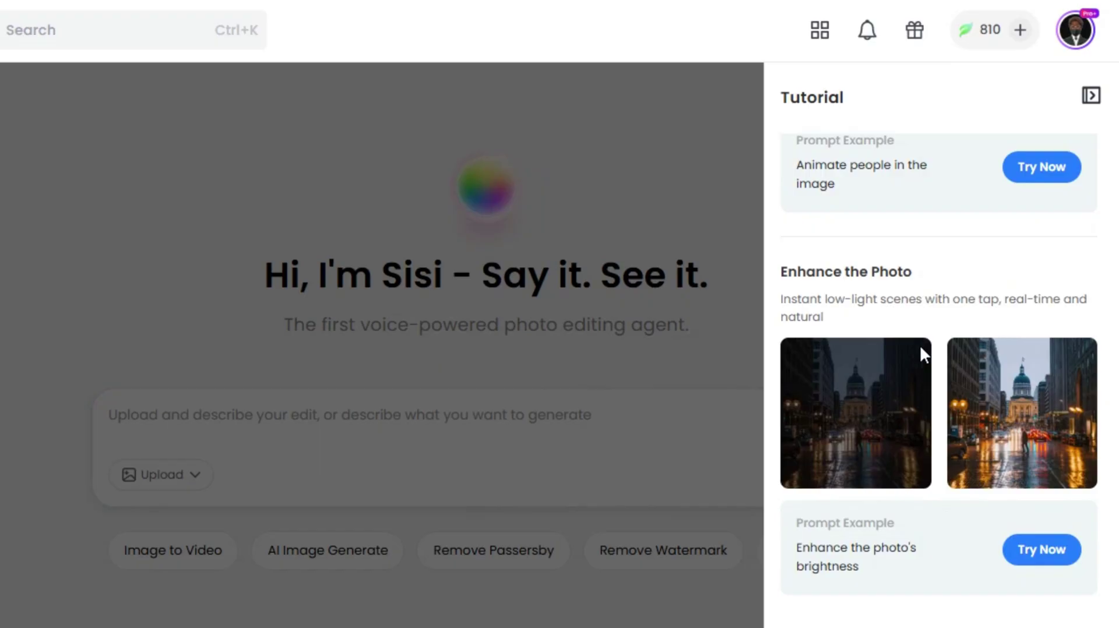
scroll(934, 418, down, 8)
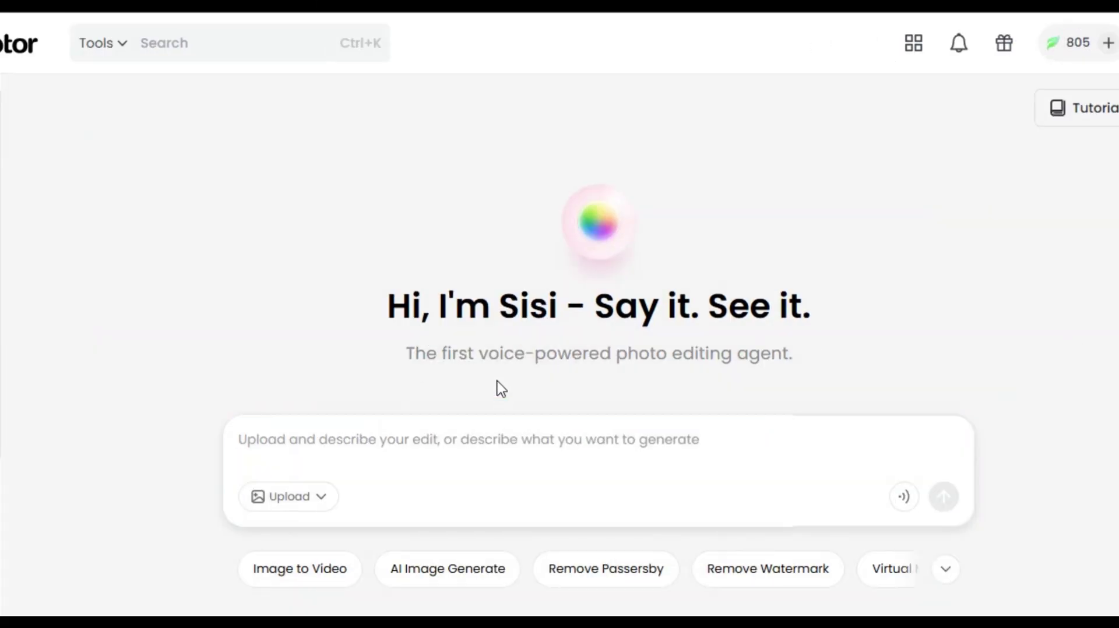
Paste the graffiti-wall photo and send 'Turn the image into an anime character'
click(387, 439)
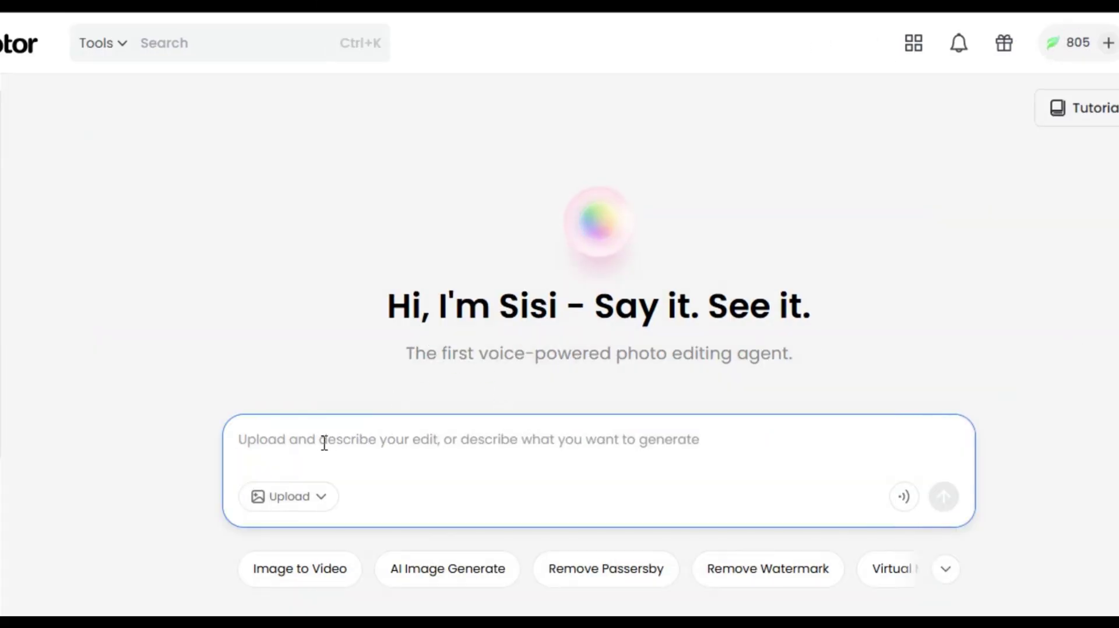
key(ctrl+v)
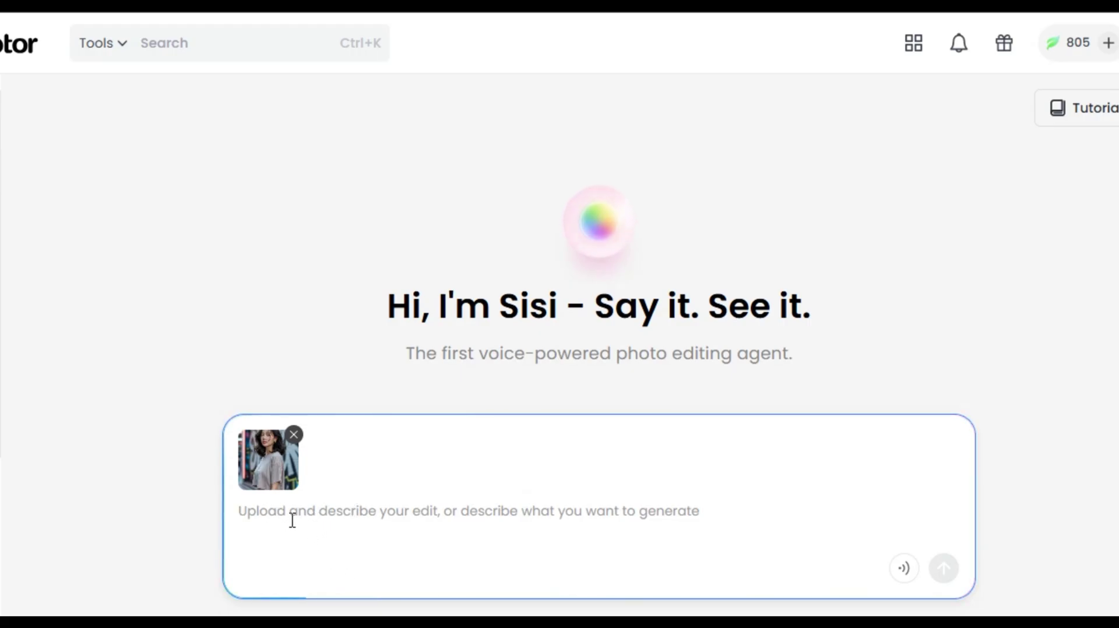
text(Turn the image into an anime character)
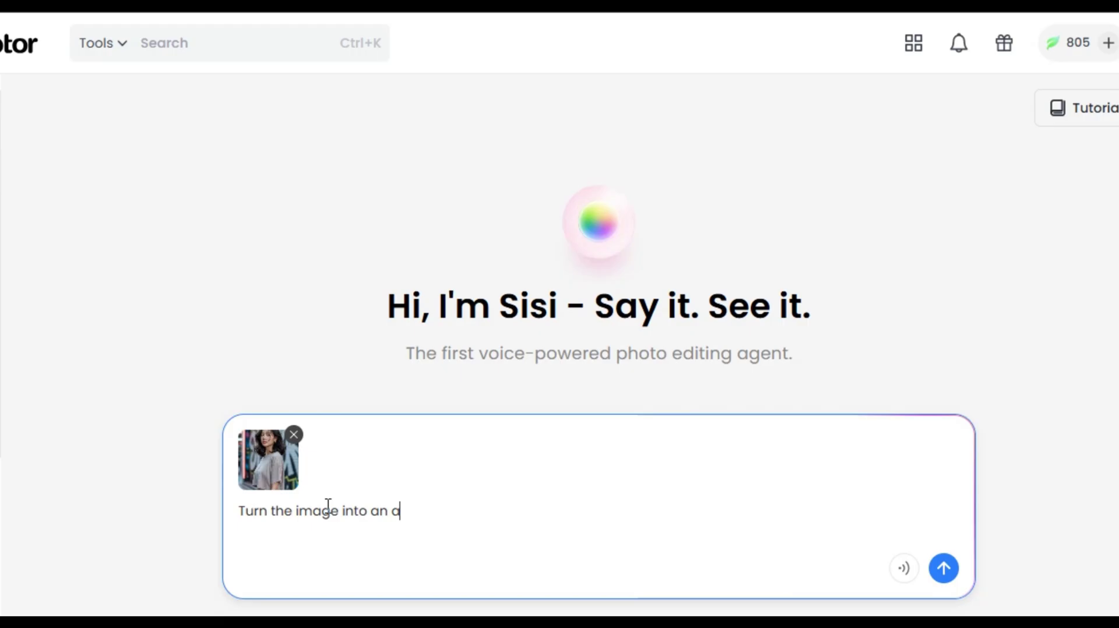
click(944, 569)
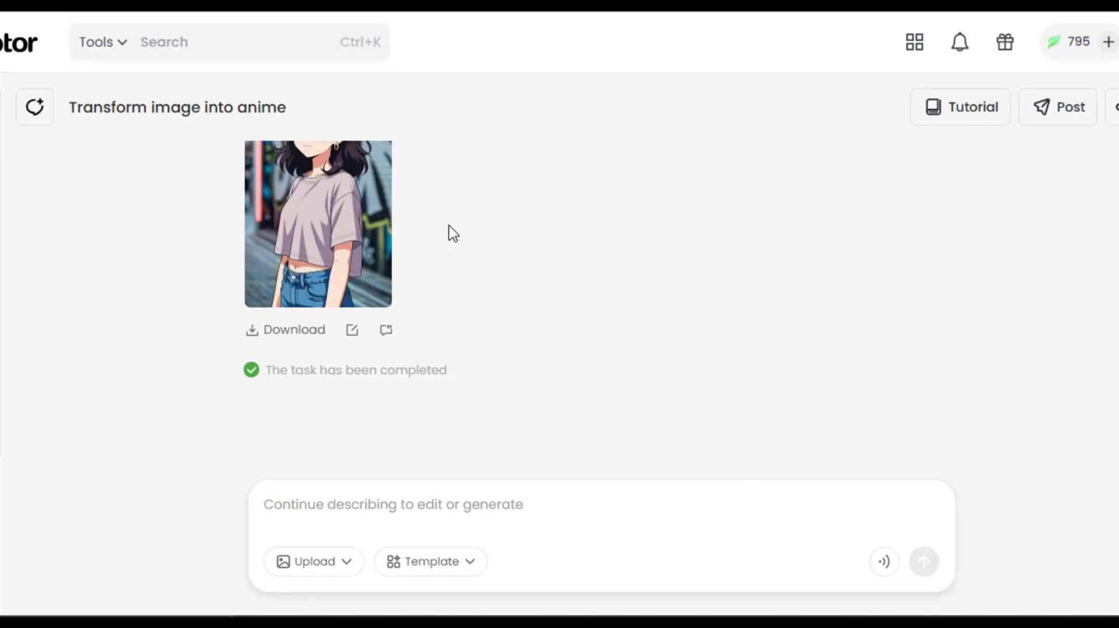
Enlarge the anime result and compare it with the original photo
scroll(449, 232, up, 1)
click(382, 338)
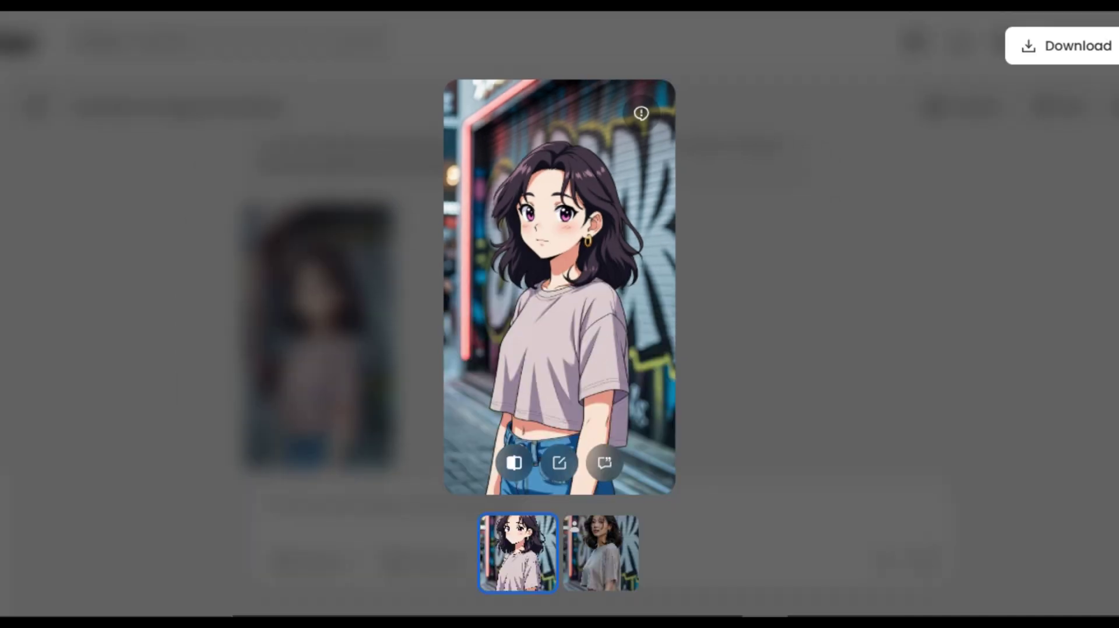
click(592, 553)
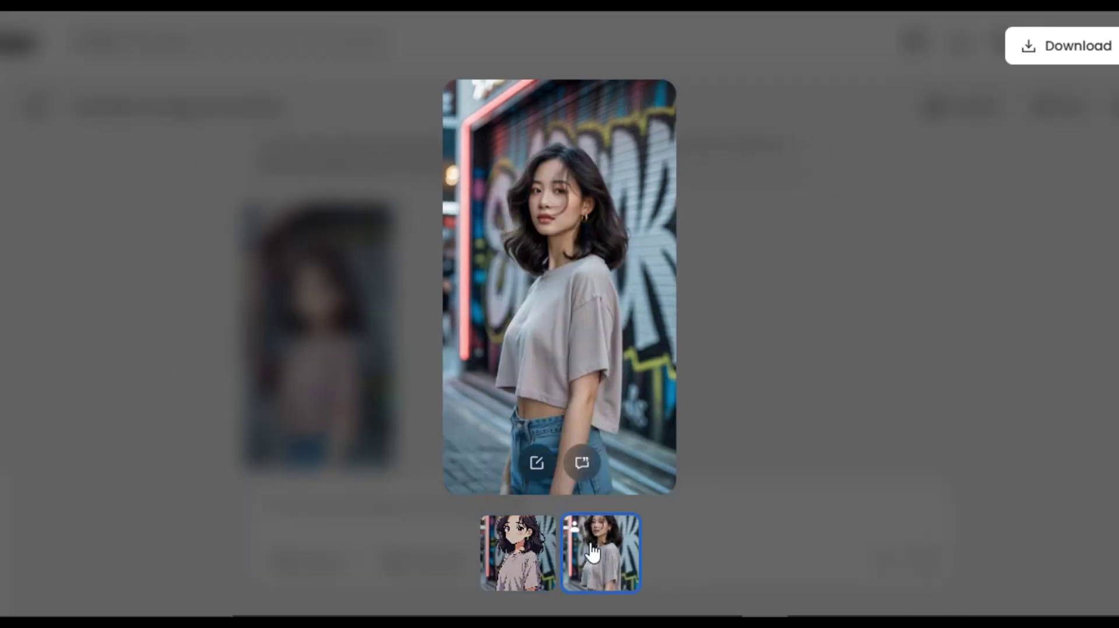
click(532, 555)
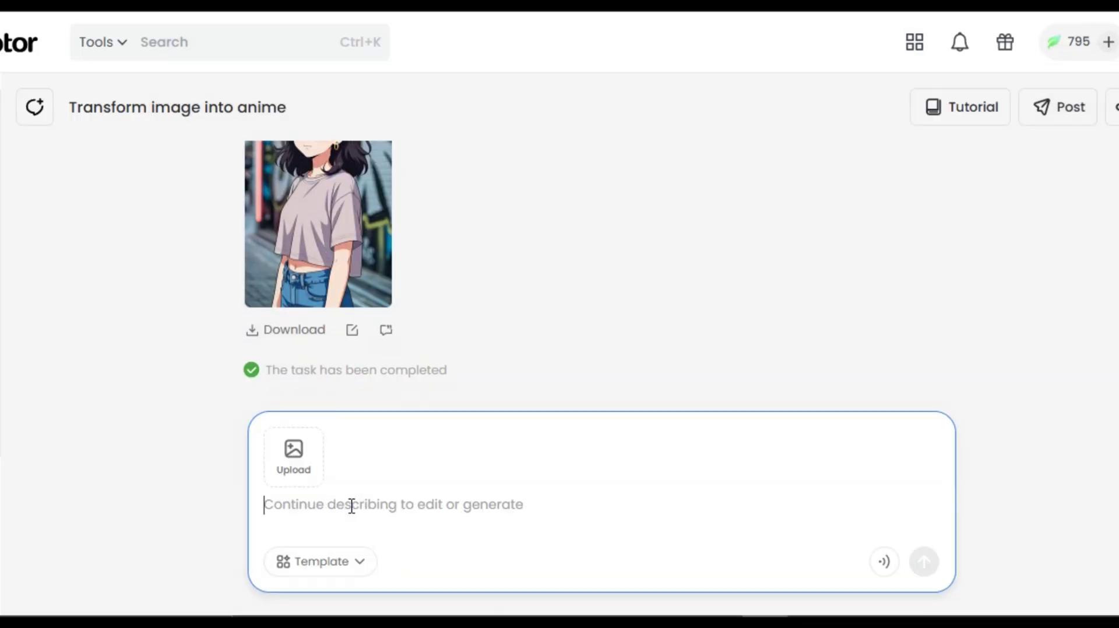
Upload the red-dress photo, send the spoken 'Turn the image into Disney cartoon' request, and compare results
click(295, 460)
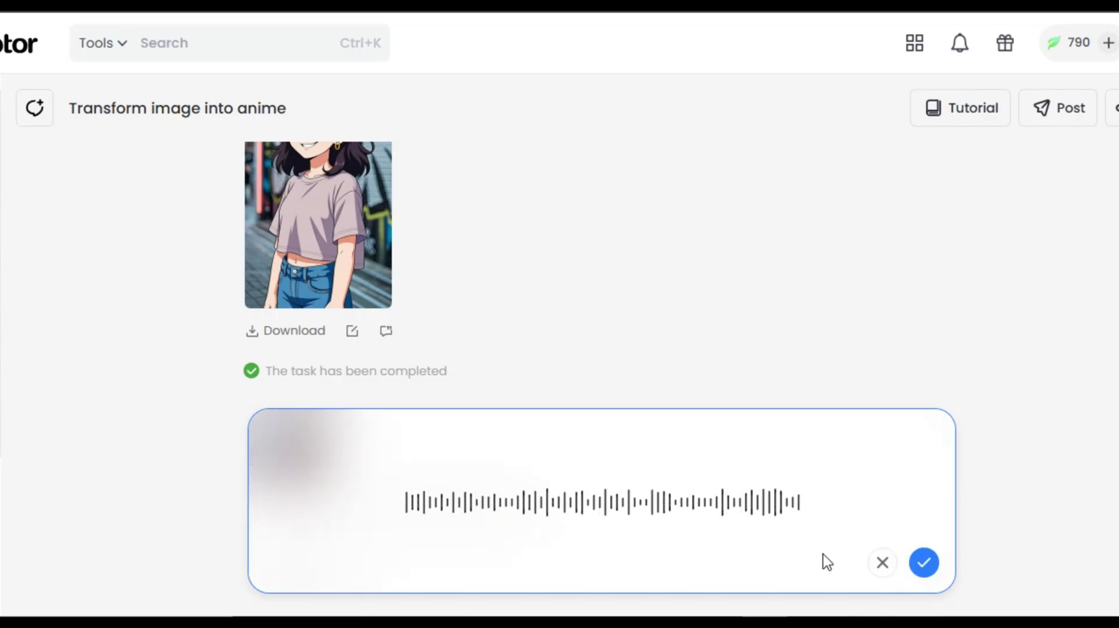
click(925, 562)
click(925, 563)
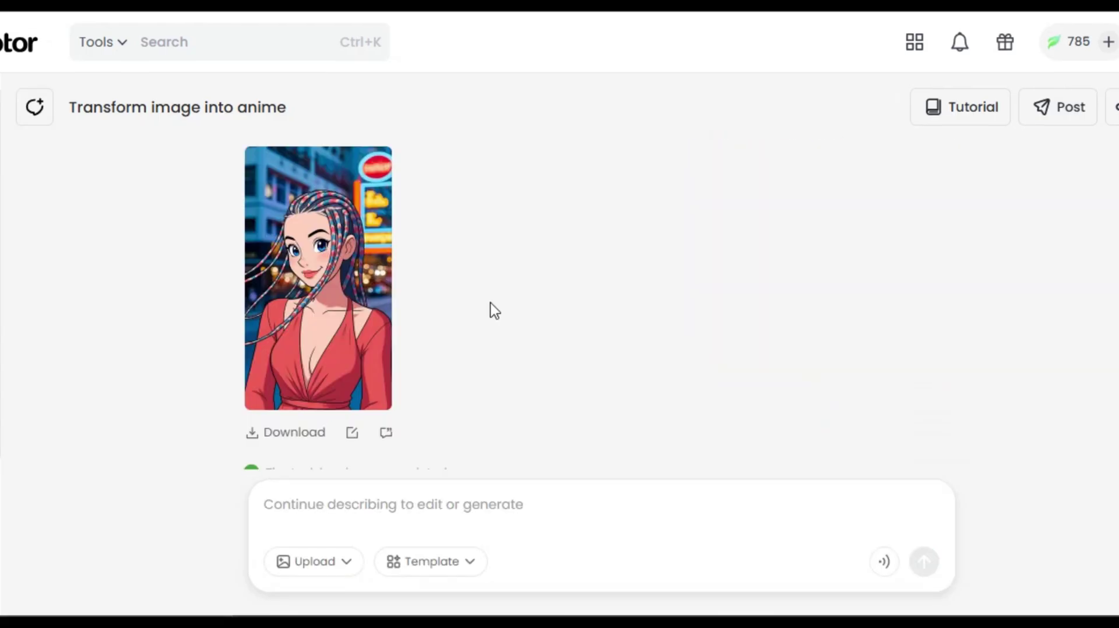
click(348, 313)
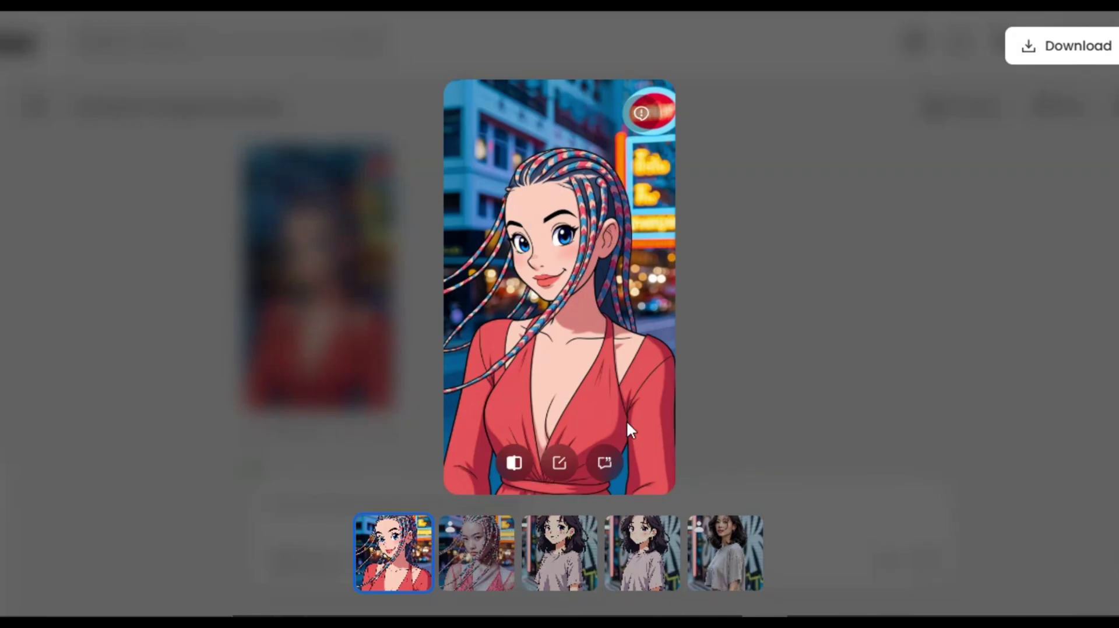
click(491, 572)
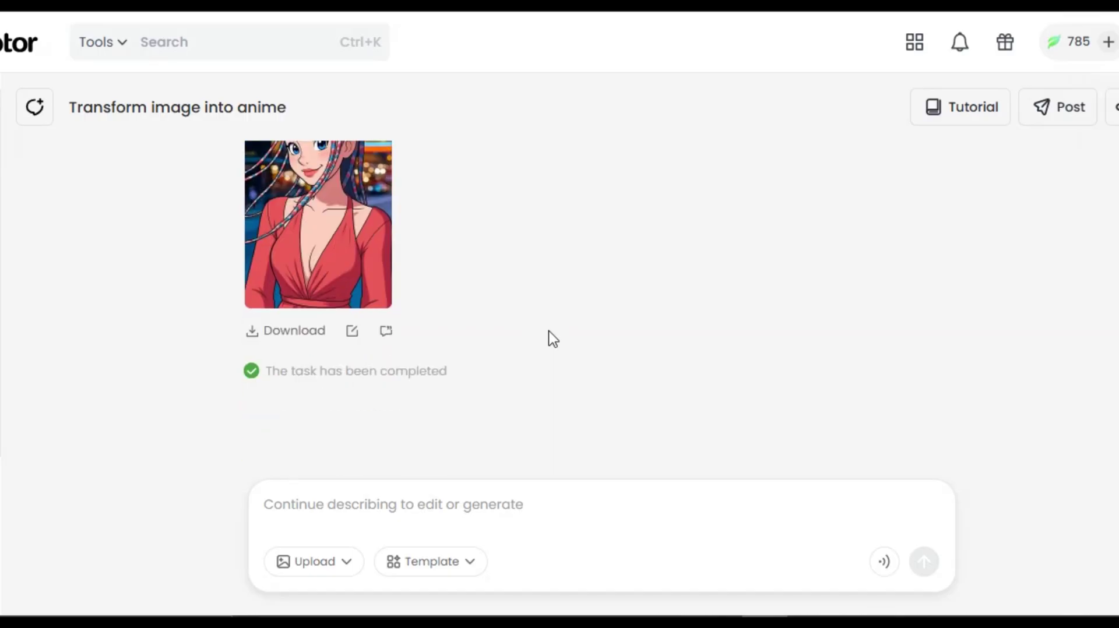
Send 'Remove the boat from this picture' with the sea-arch photo attached
scroll(550, 337, up, 5)
scroll(550, 334, up, 5)
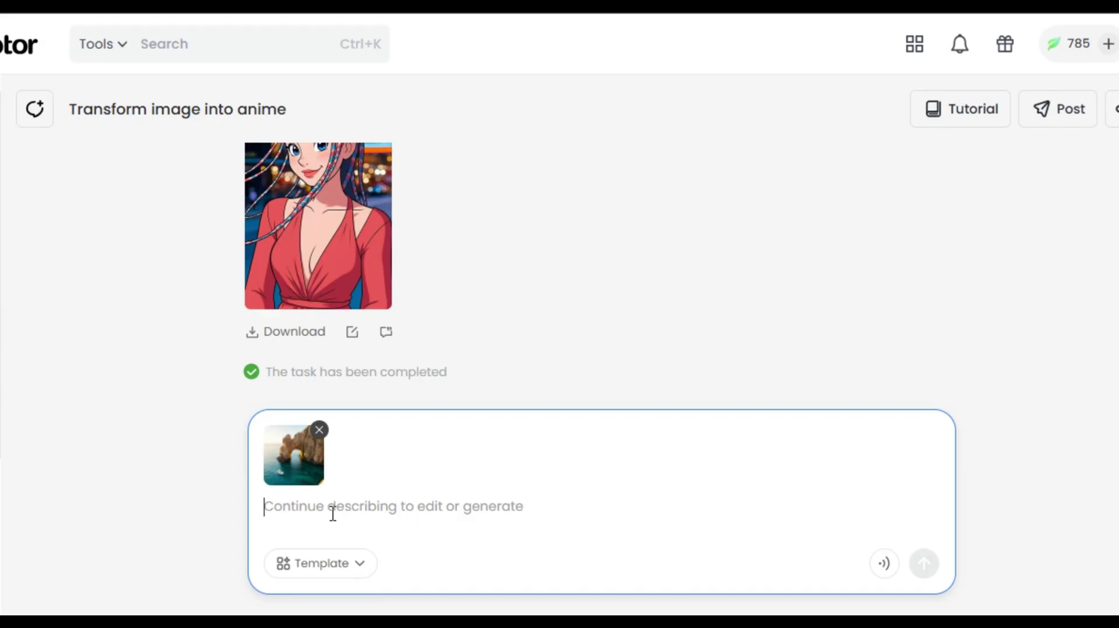
text(Remove the boat f)
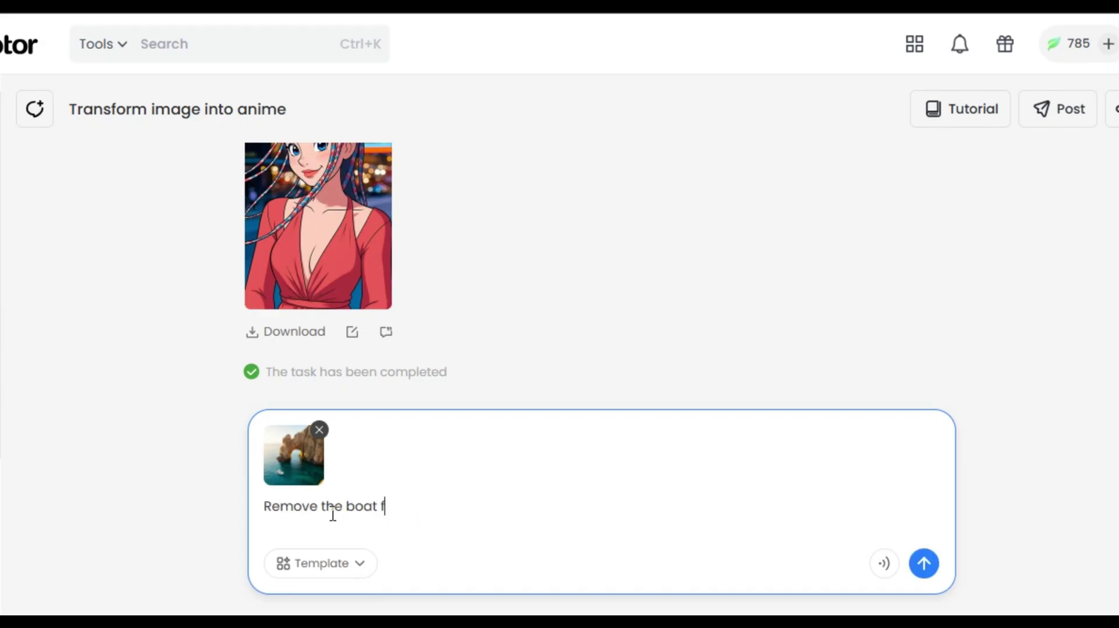
text(rom this picture)
key(Return)
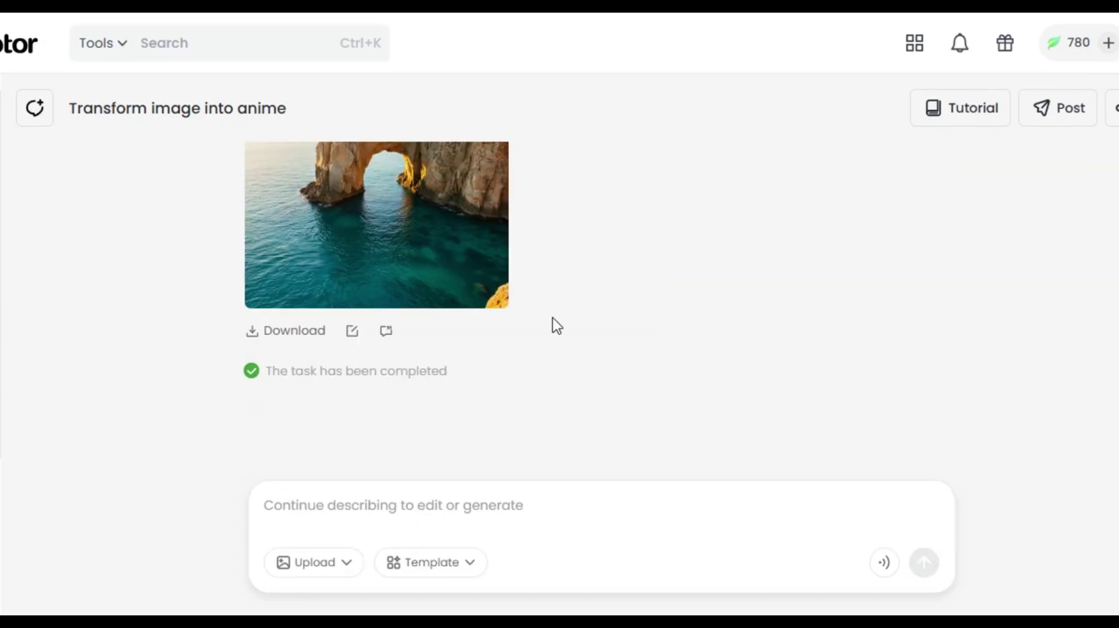
Compare the boat-free arch image with the original at full size
click(422, 376)
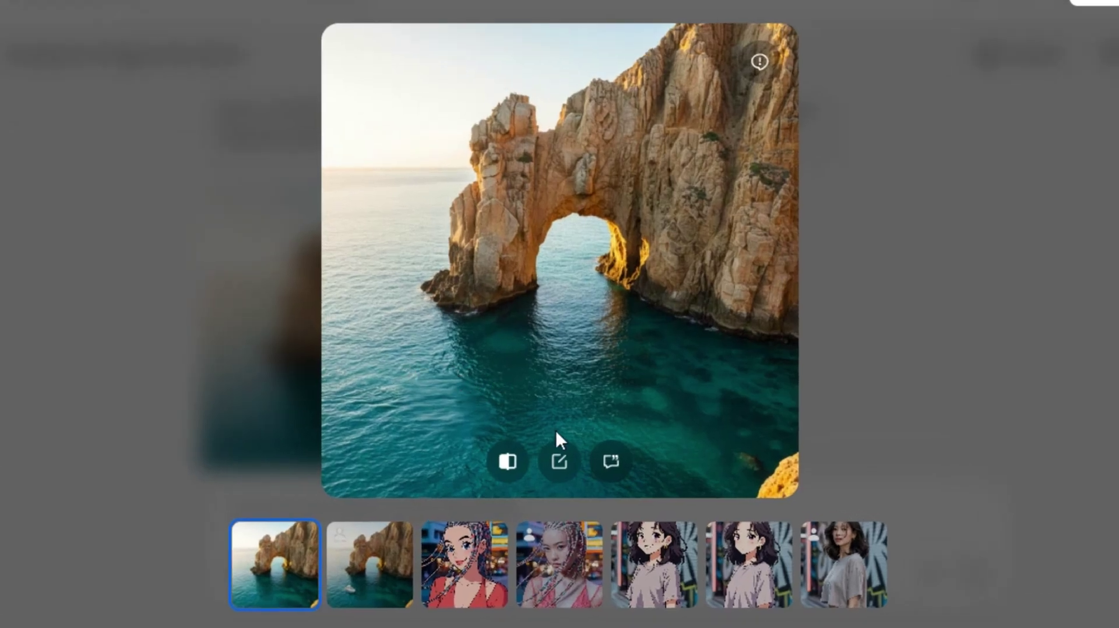
click(382, 561)
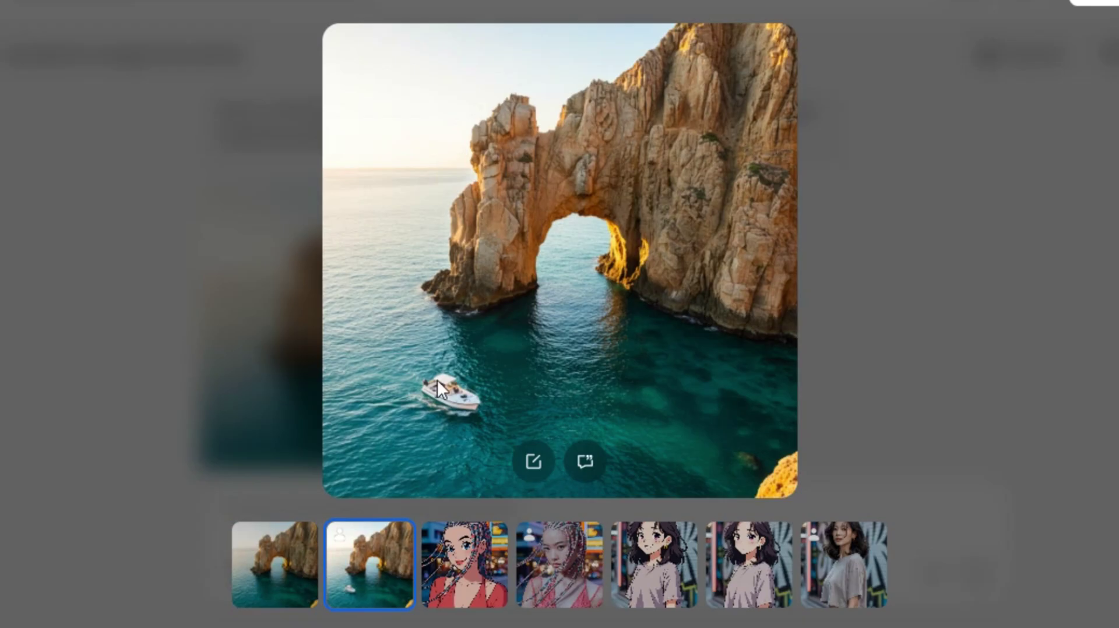
click(281, 574)
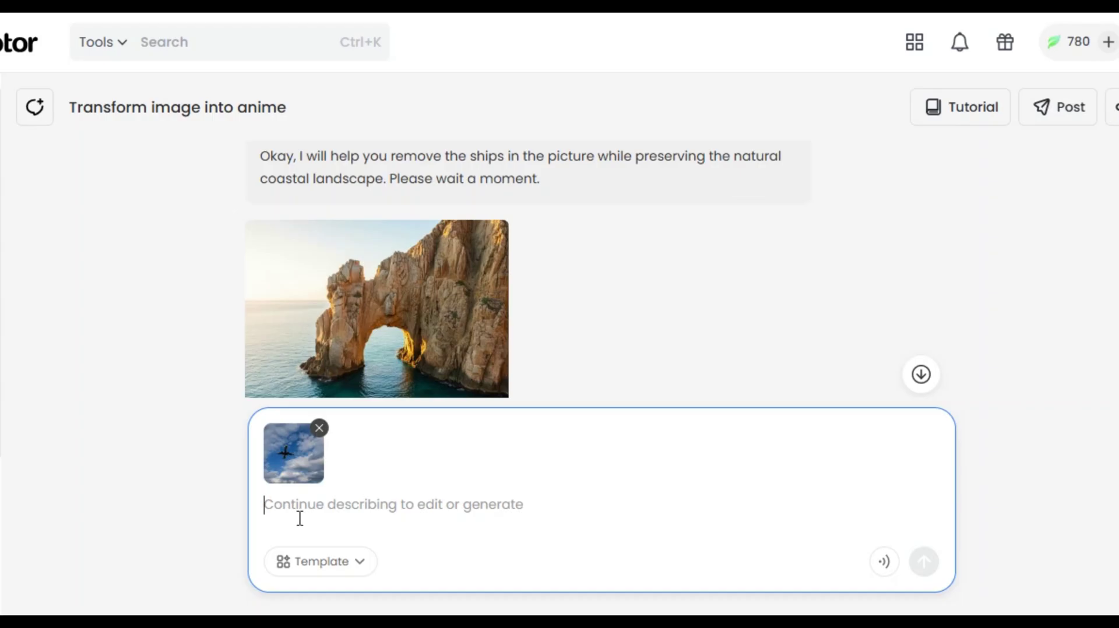
Request removal of the plane, then compare the clear-sky result with the original
text(Re)
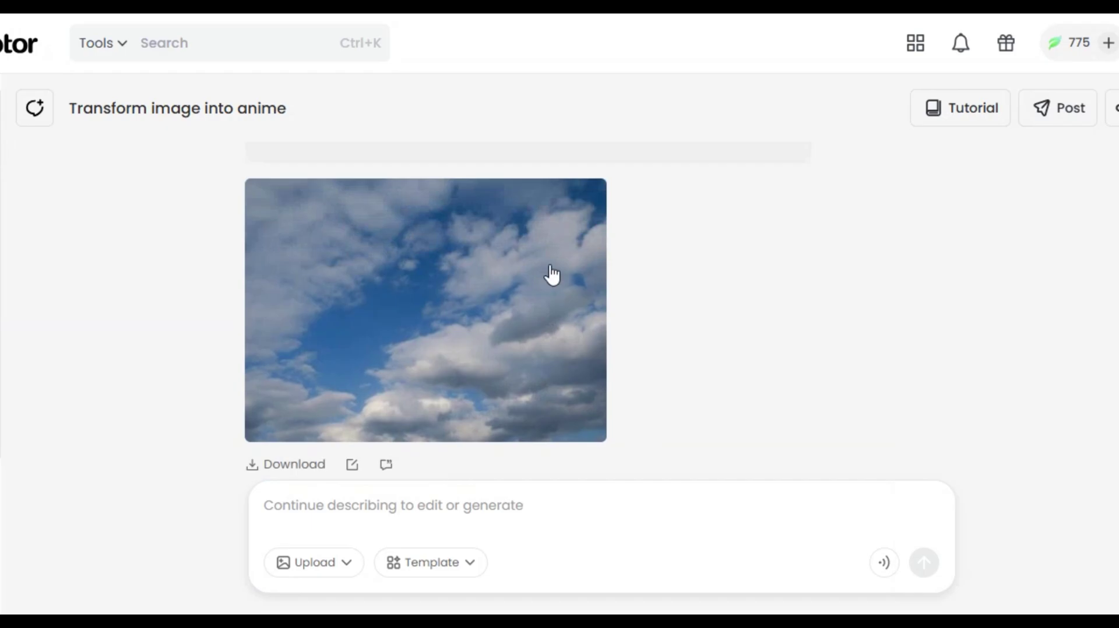
click(550, 274)
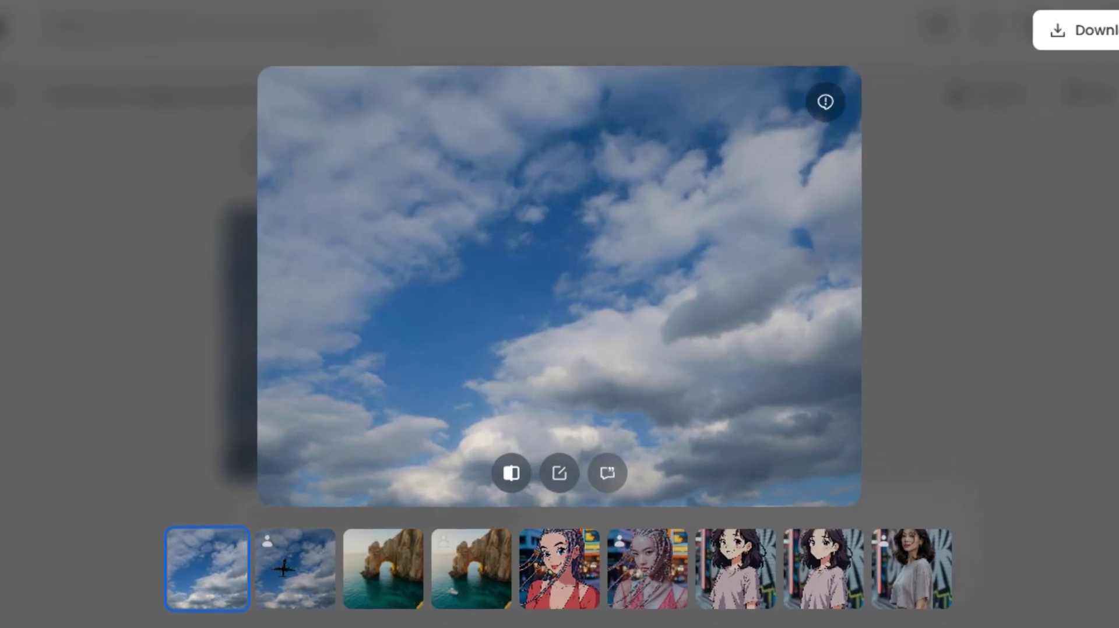
click(297, 582)
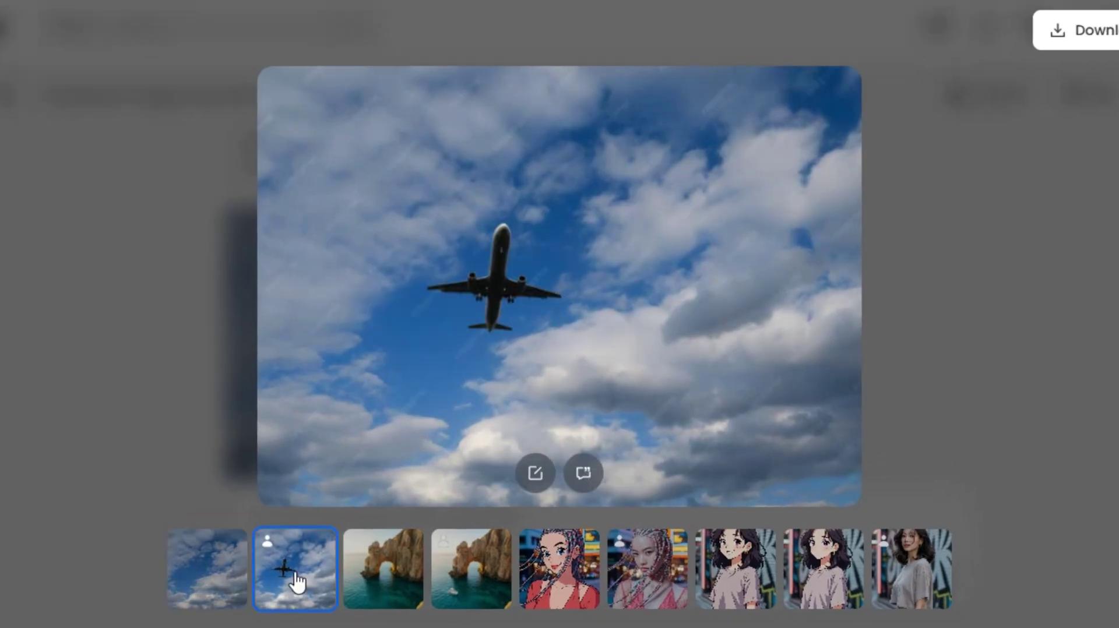
click(224, 582)
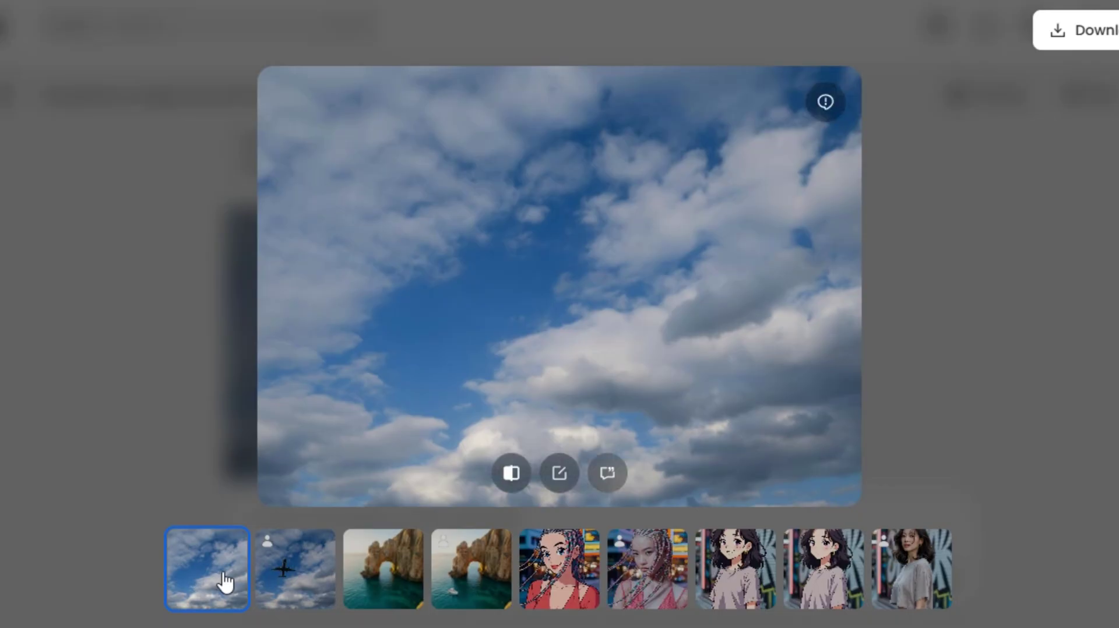
key(Escape)
Paste the man's portrait, send 'Put me in a cozy restaurant', and enlarge the result
click(393, 535)
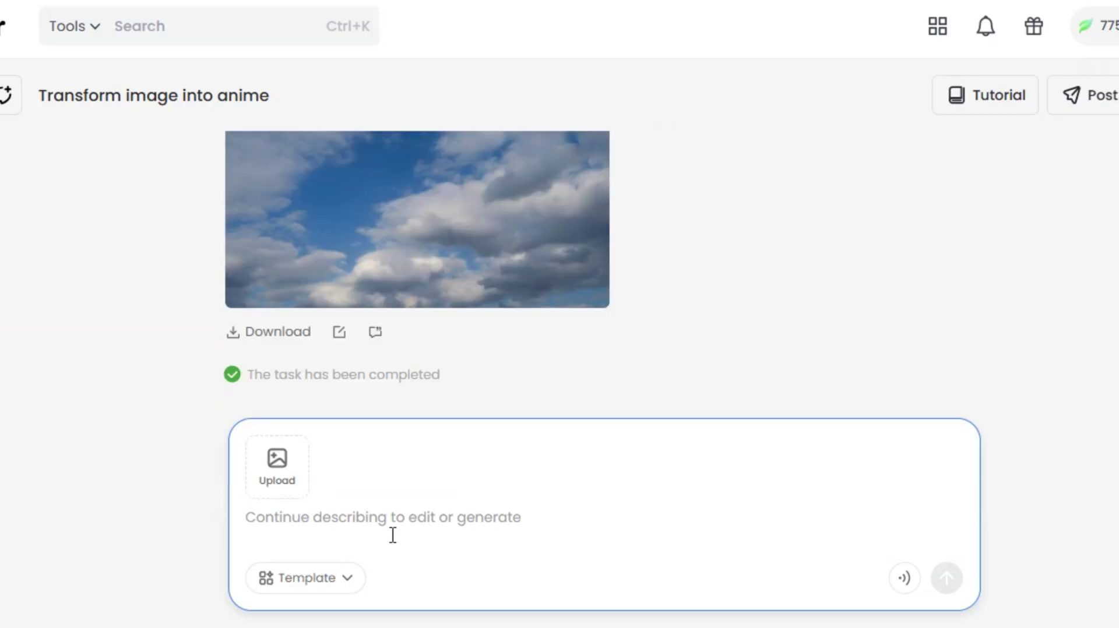
key(ctrl+v)
text(P)
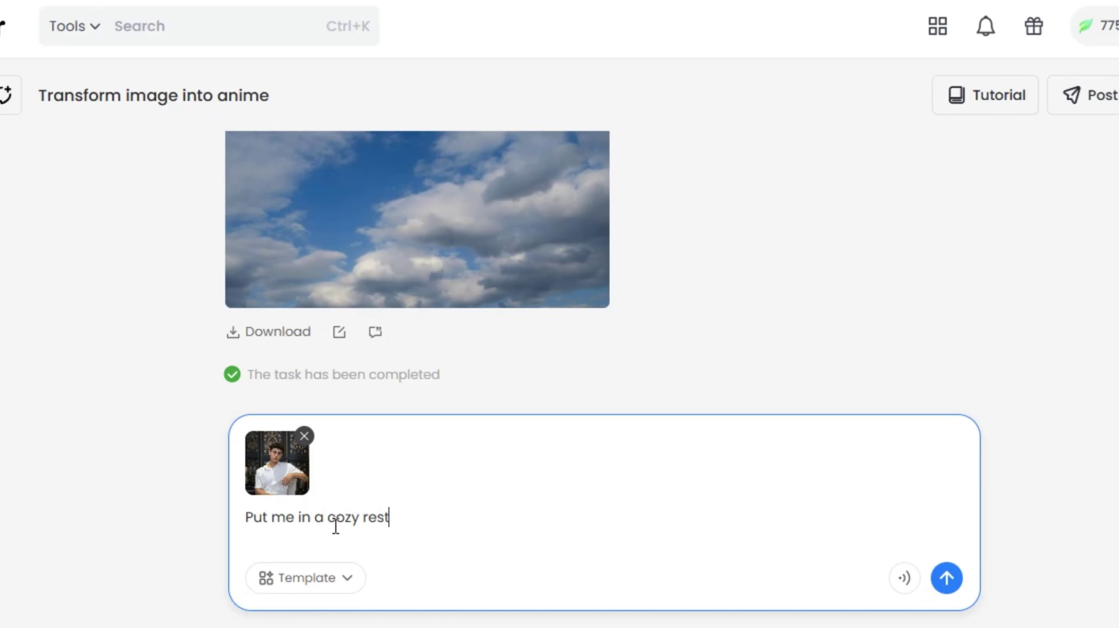
text(ut me in a cozy restaurant)
click(945, 580)
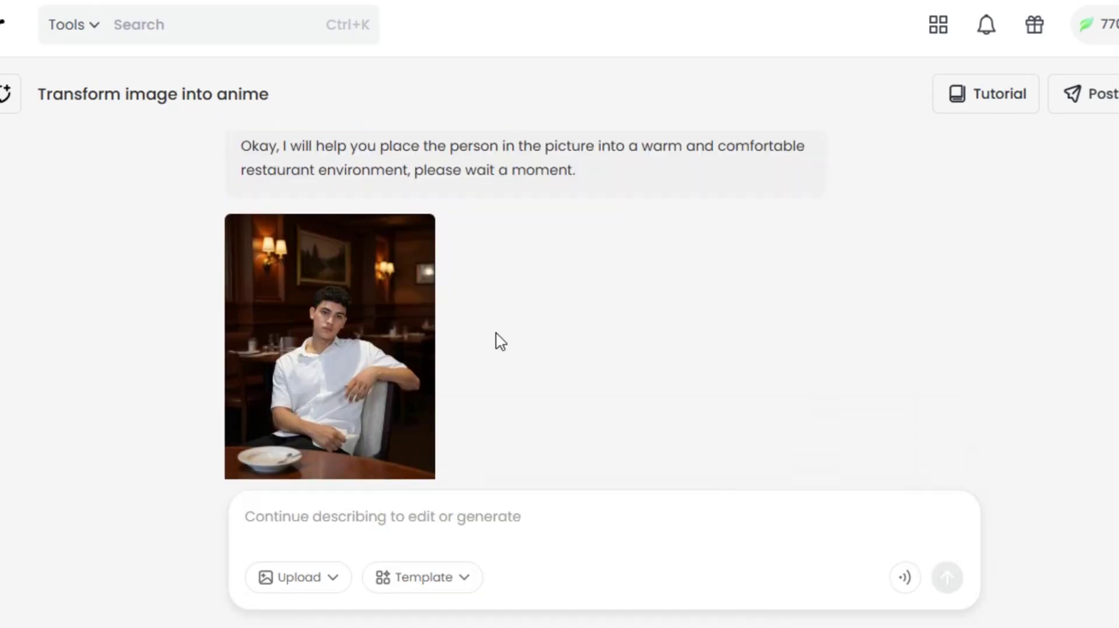
click(426, 379)
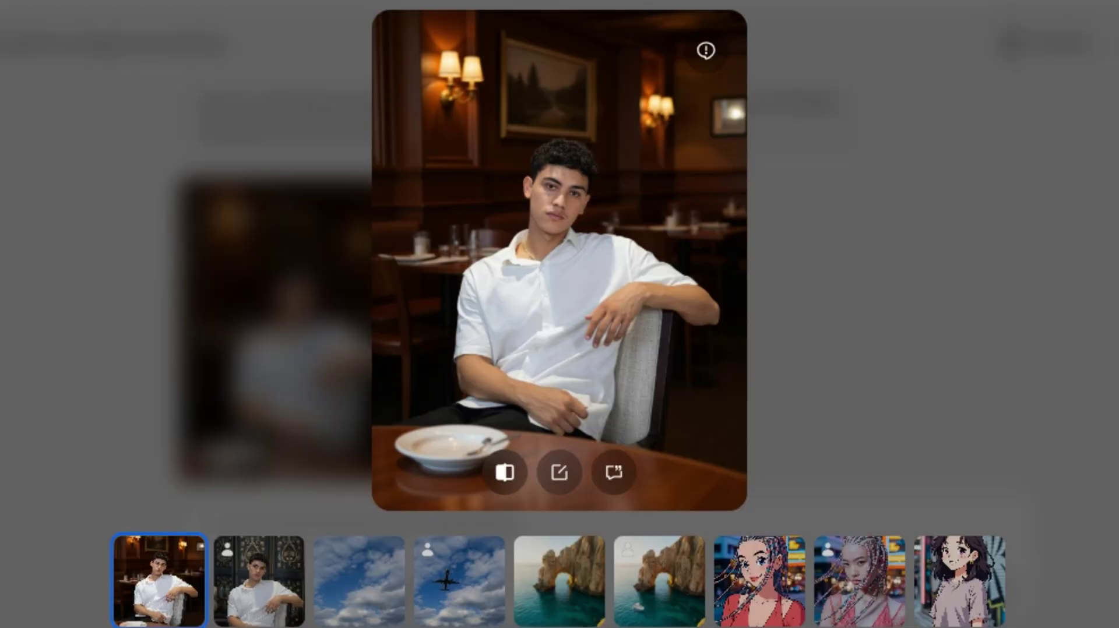
Send the request 'Change image to crossed arms, smiling at the camera'
key(Escape)
text(Change image to crossed arms, smiling at the camera)
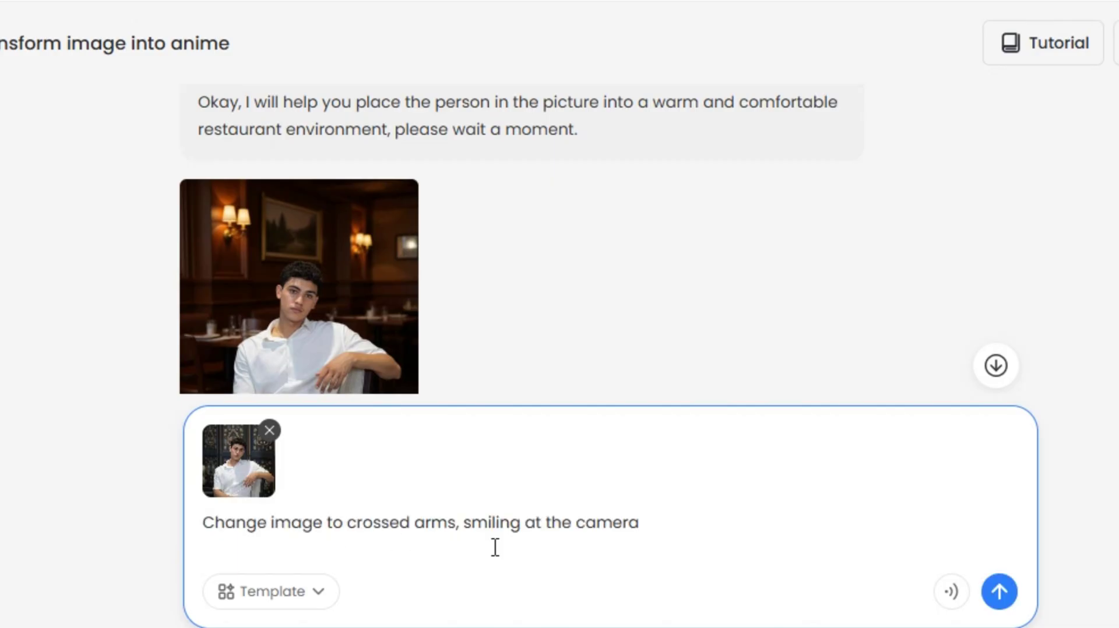
click(999, 592)
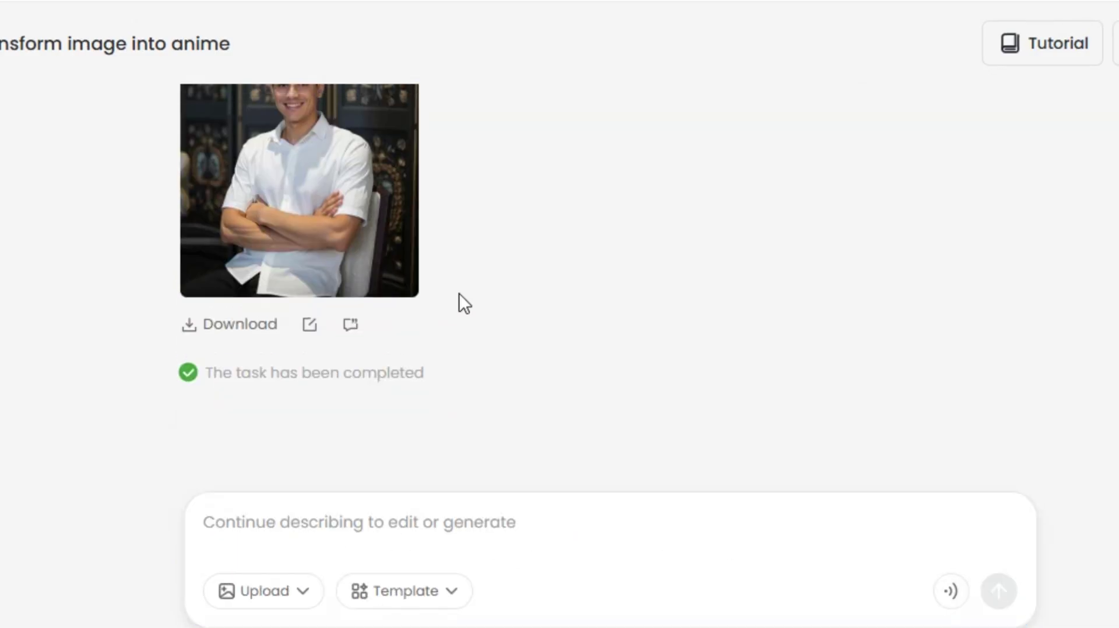
Enlarge the crossed-arms result and compare it with the original pose
scroll(459, 294, up, 2)
click(408, 292)
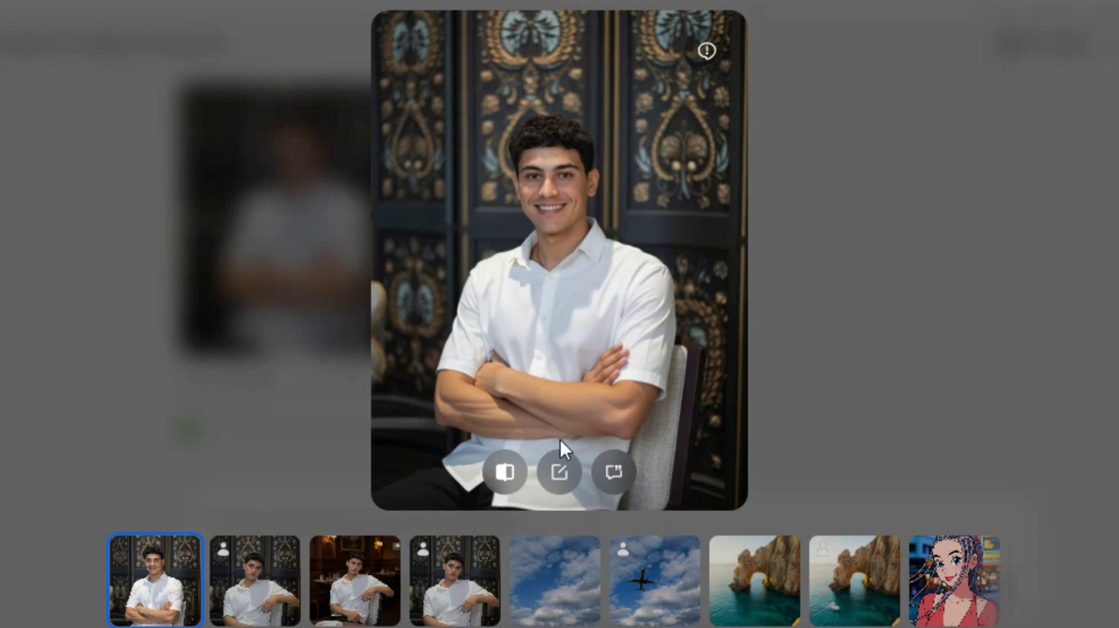
click(262, 588)
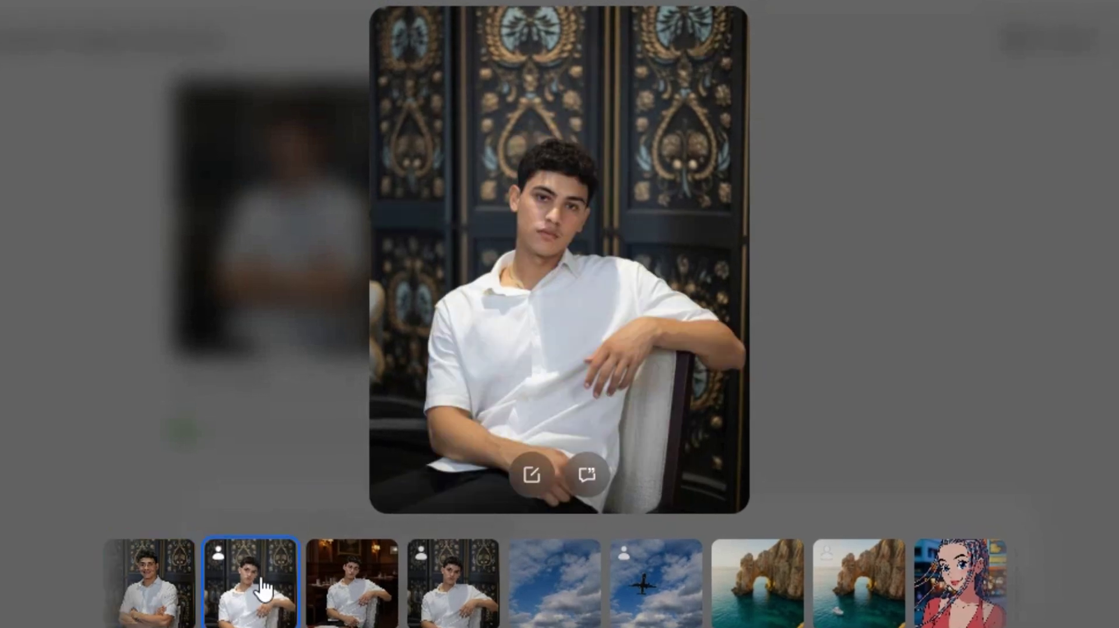
click(172, 583)
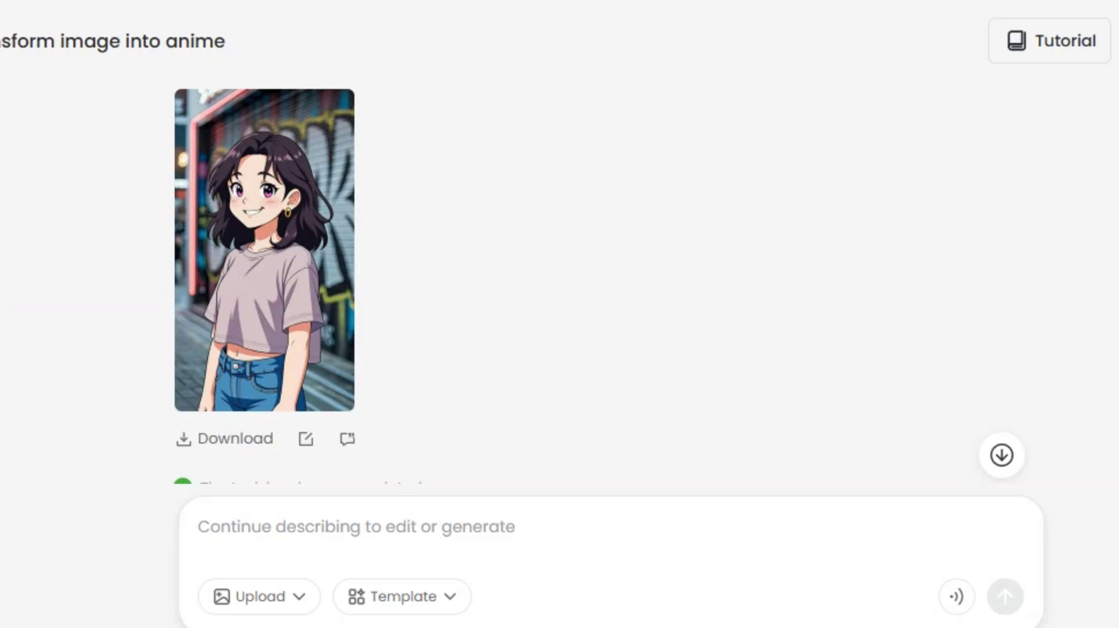
Scroll through the Sisi chat to review the completed crossed-arms result
scroll(606, 285, down, 10)
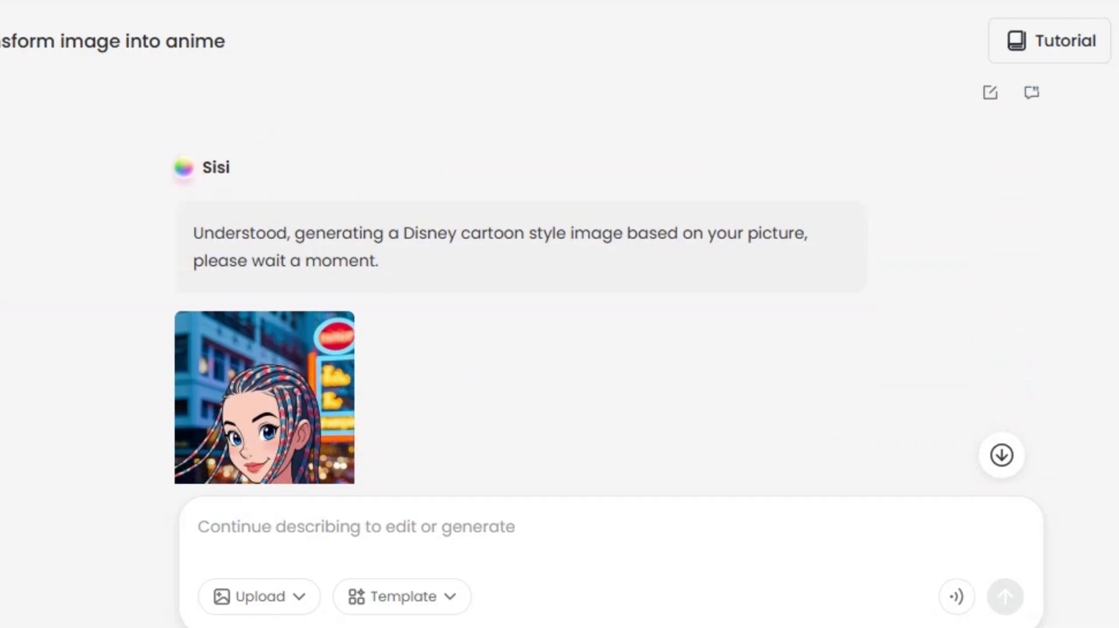
scroll(606, 286, down, 15)
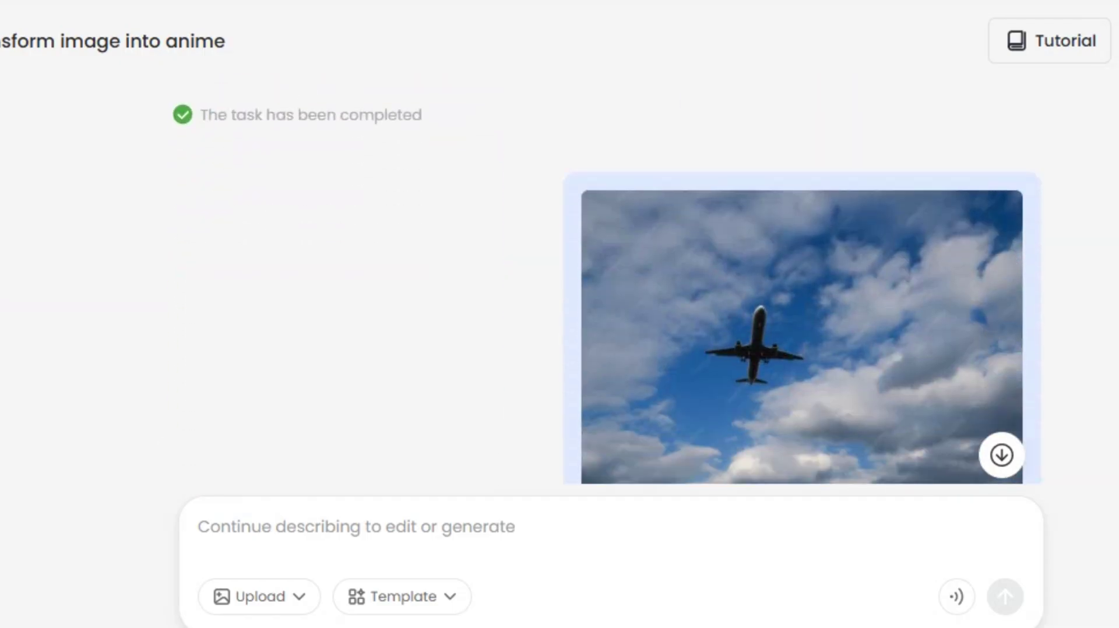
scroll(606, 286, down, 15)
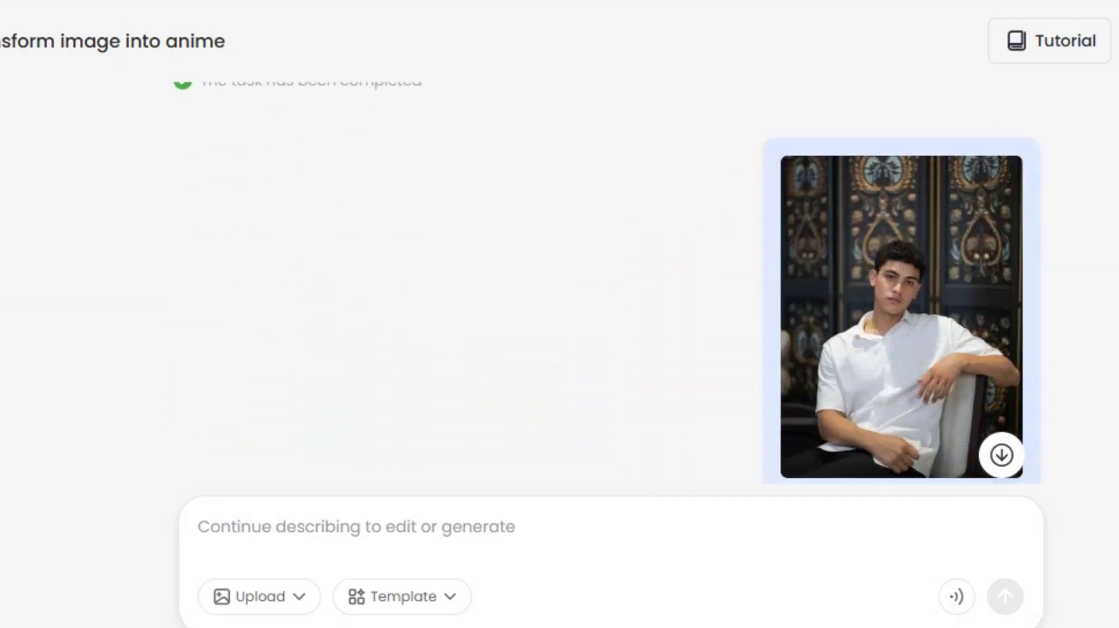
scroll(606, 286, down, 15)
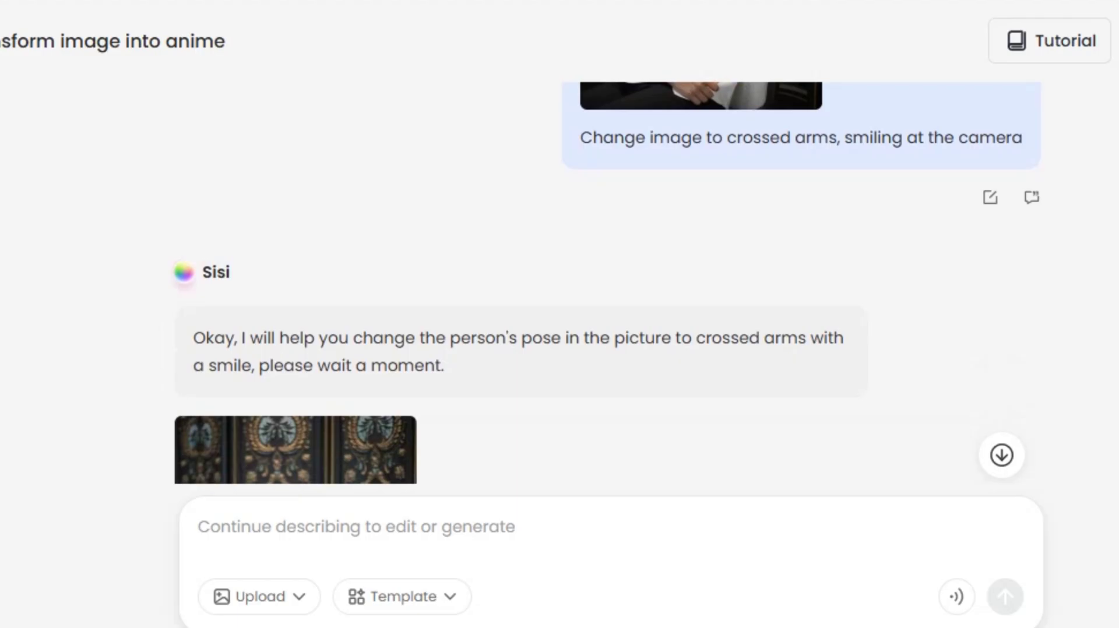
scroll(606, 286, down, 7)
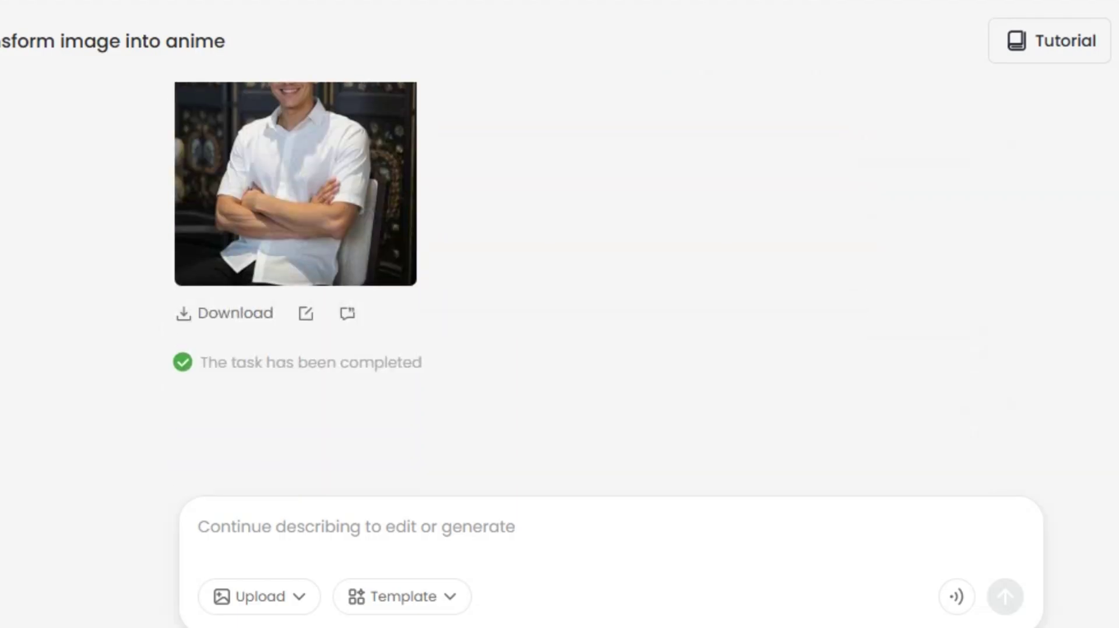
scroll(767, 326, up, 10)
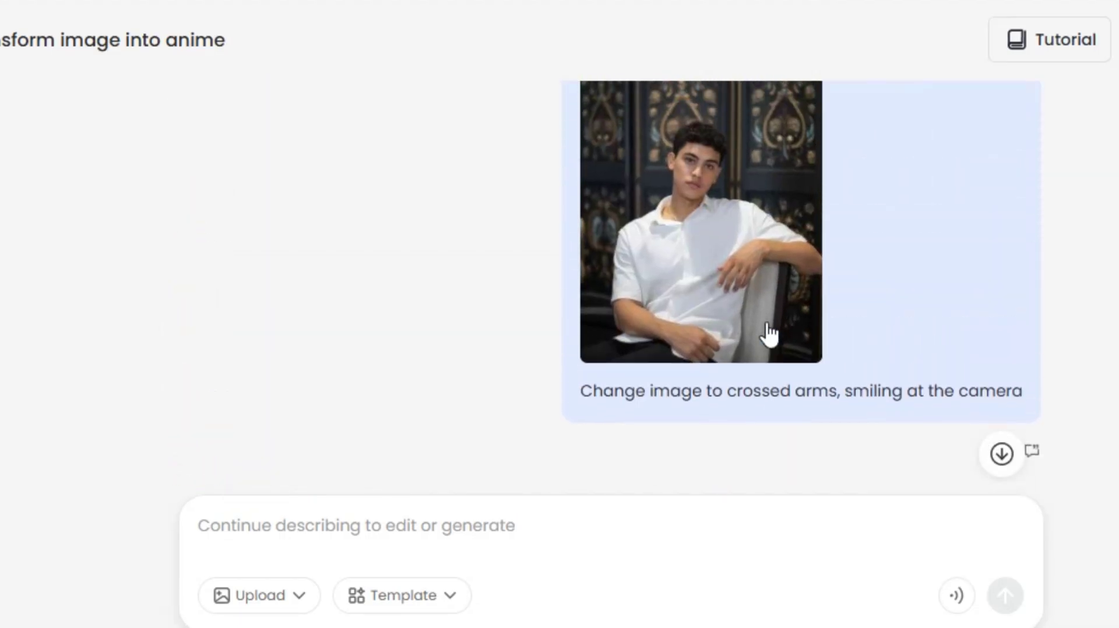
scroll(696, 321, down, 5)
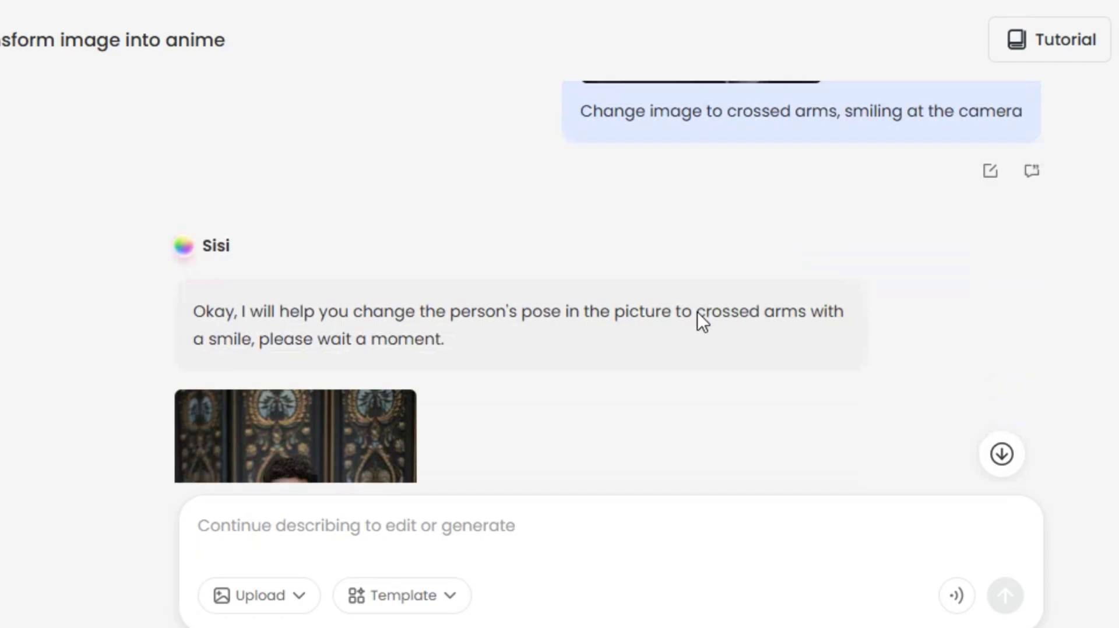
scroll(698, 314, down, 6)
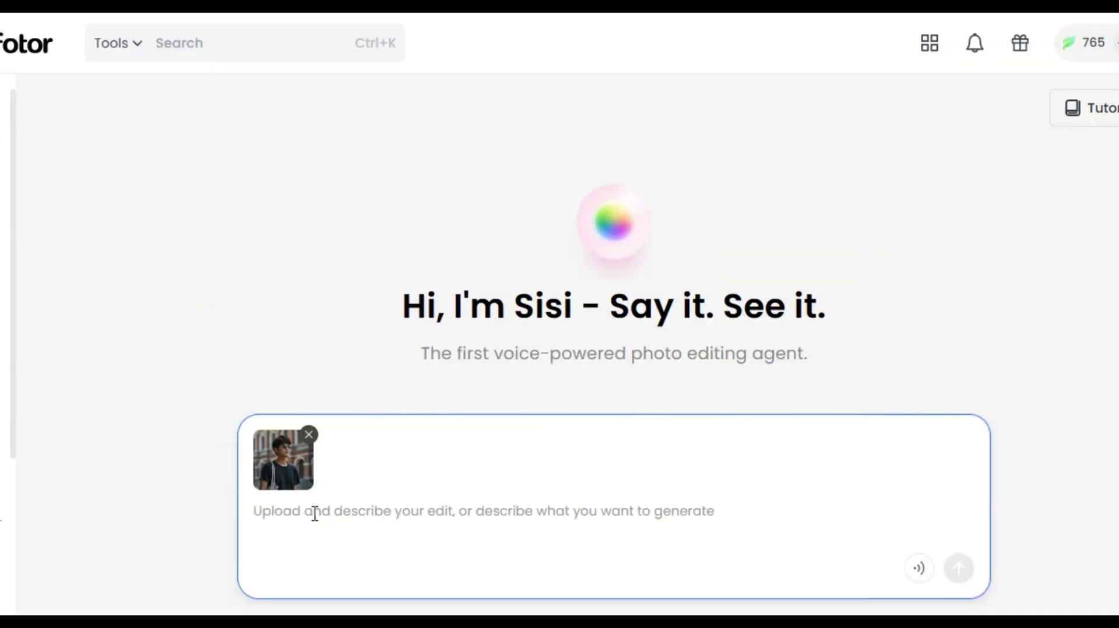
Send 'Make it 3D Disney cartoon style and keep the real background' for the young man's photo
click(315, 513)
text(Make it 3D Disney cartoon style and keep the real background)
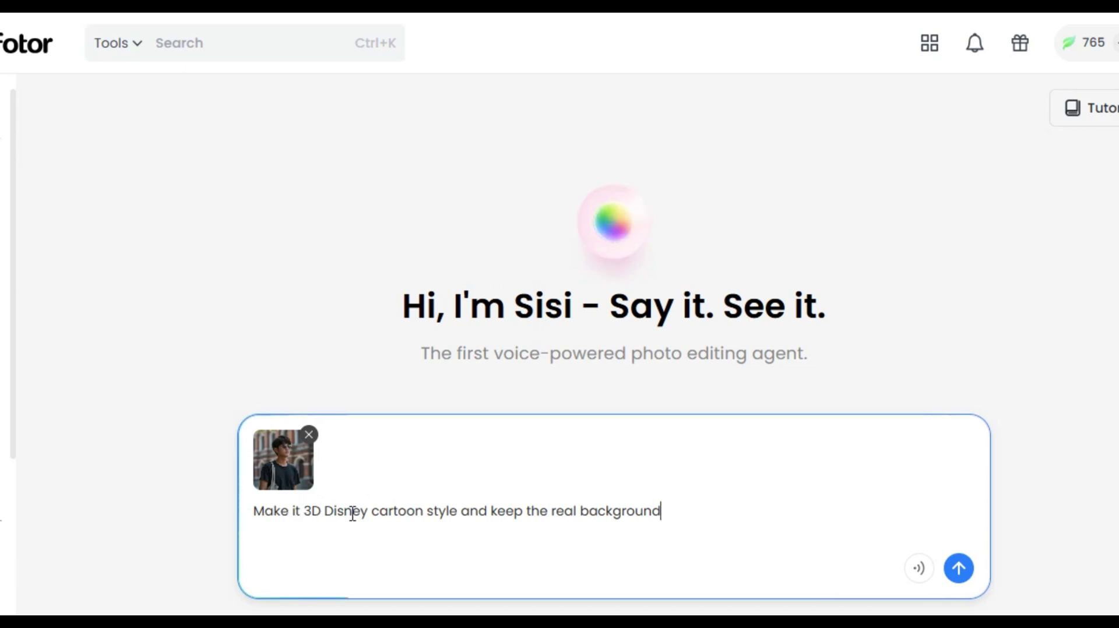
click(957, 569)
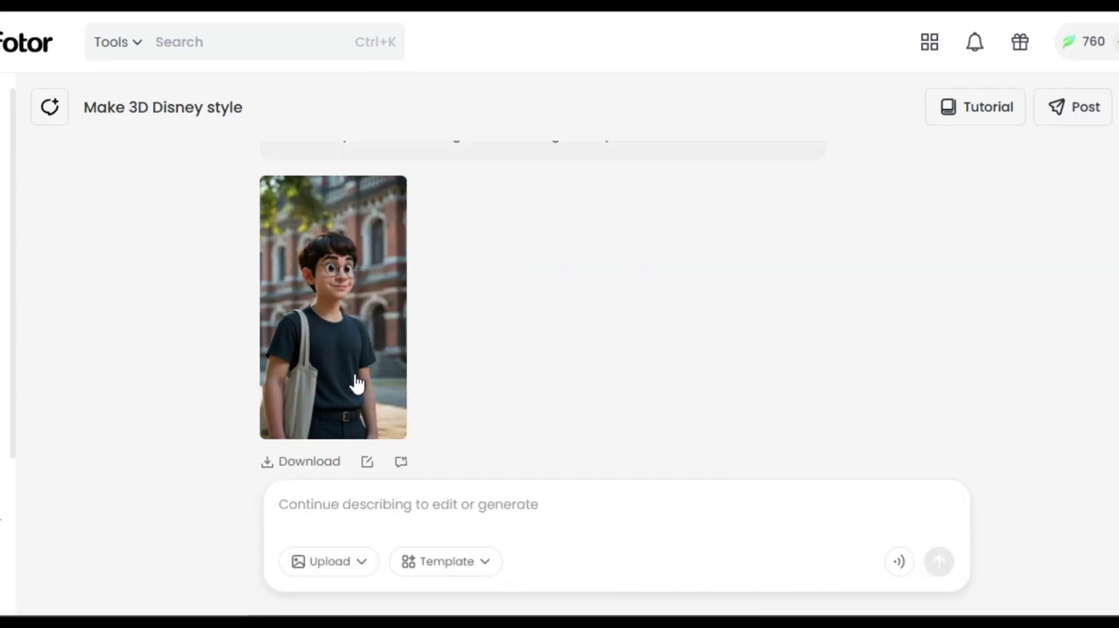
Enlarge the 3D cartoon result and compare it with the original photo
click(357, 382)
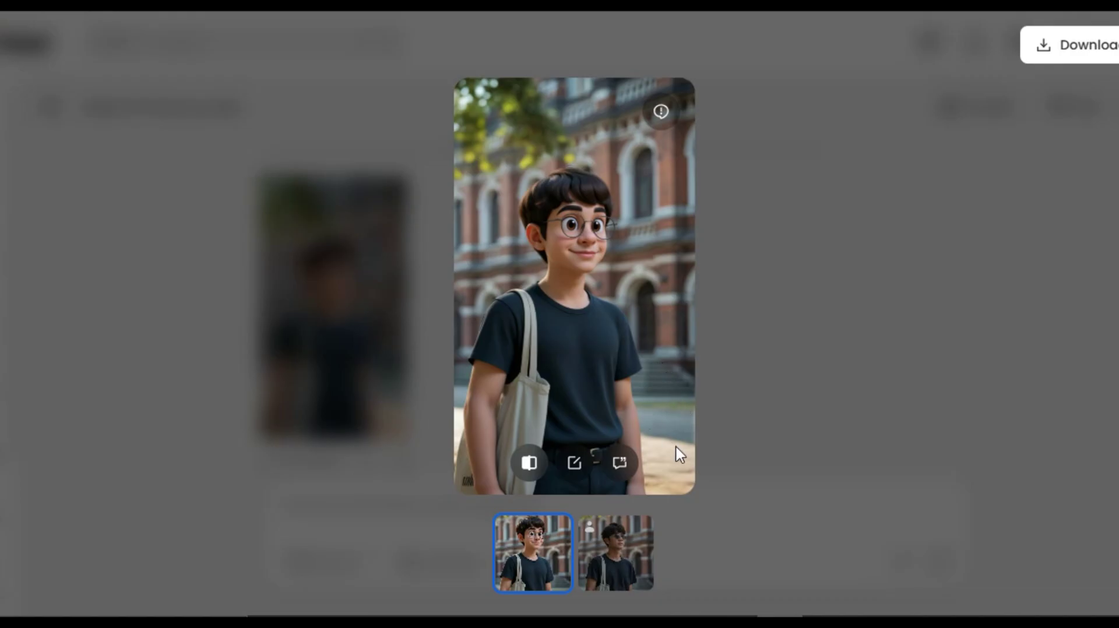
click(615, 561)
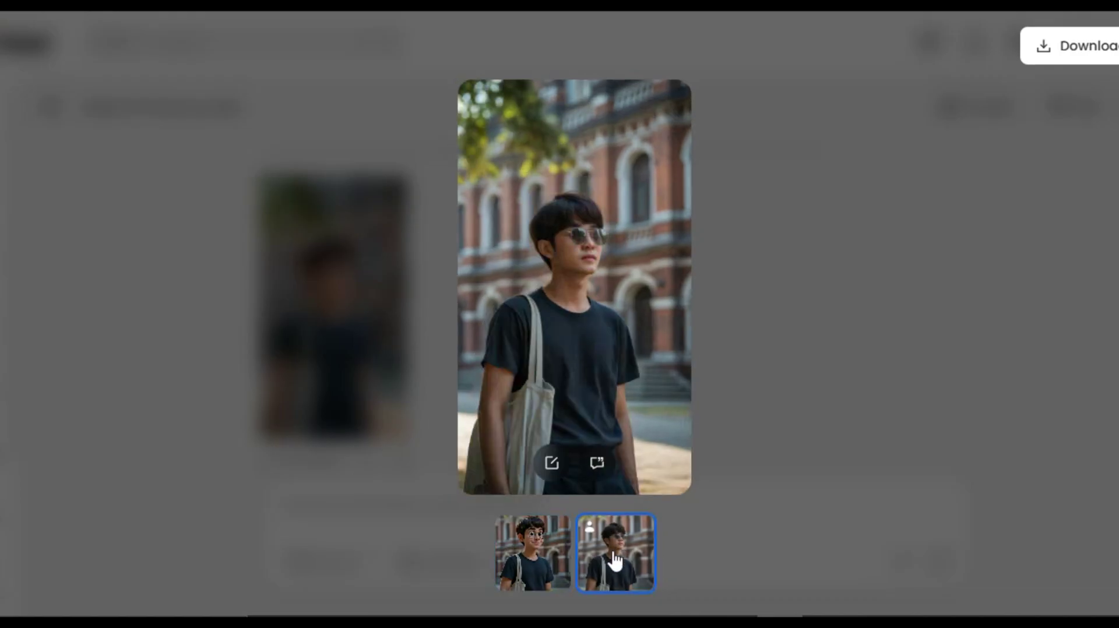
key(Left)
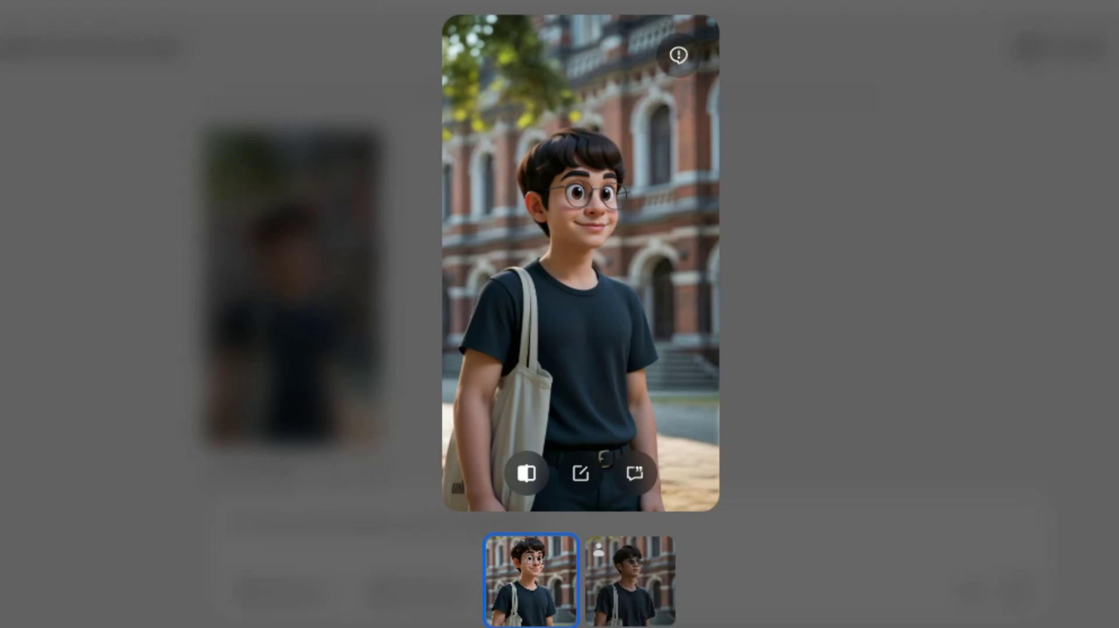
Paste the white-coat photo and ask Sisi to 'change my outfit to blue T-shirt'
key(Escape)
click(532, 505)
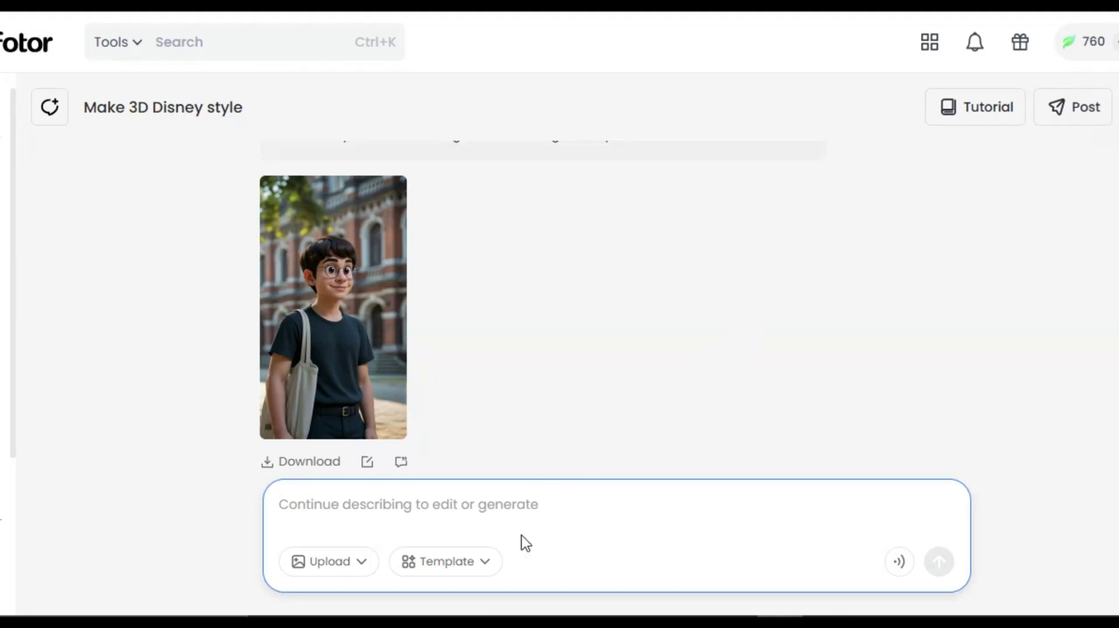
key(ctrl+v)
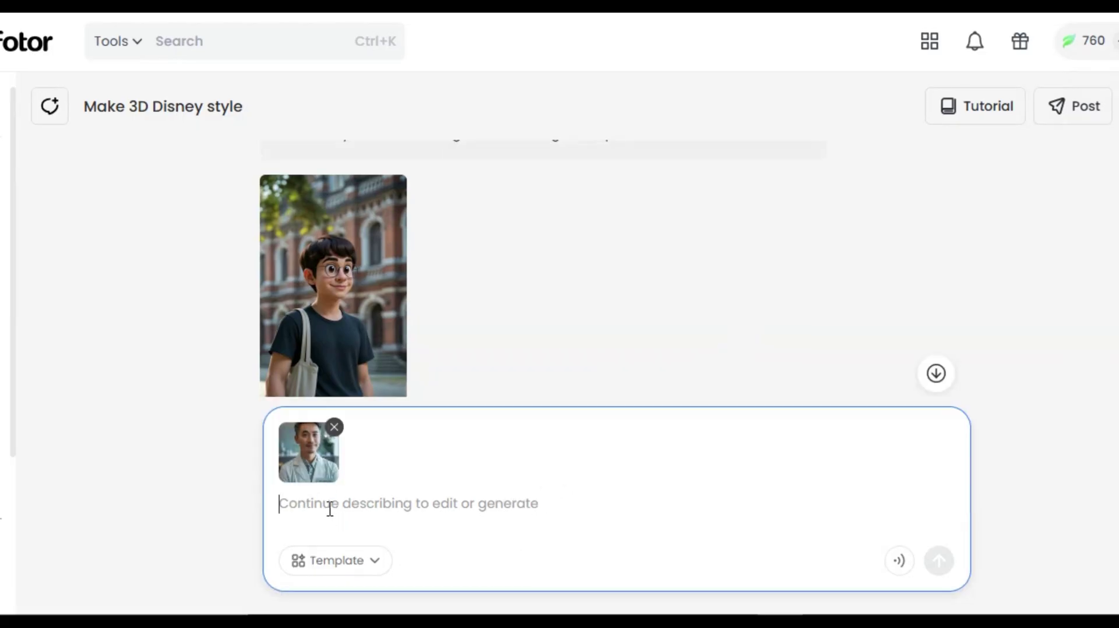
text(c)
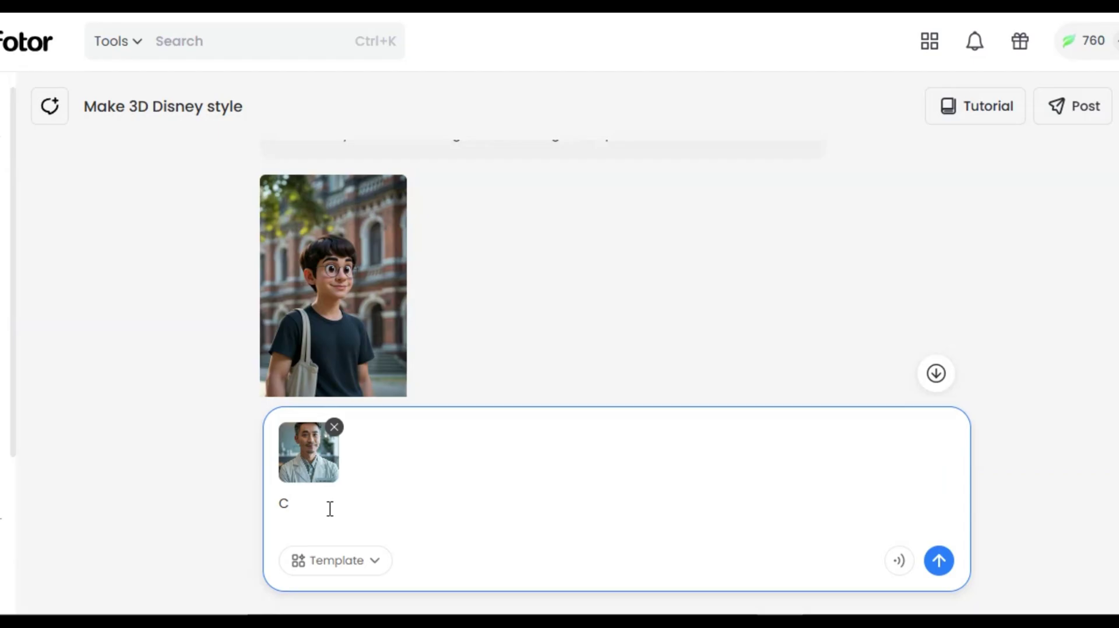
text(hange my outfit to blue T)
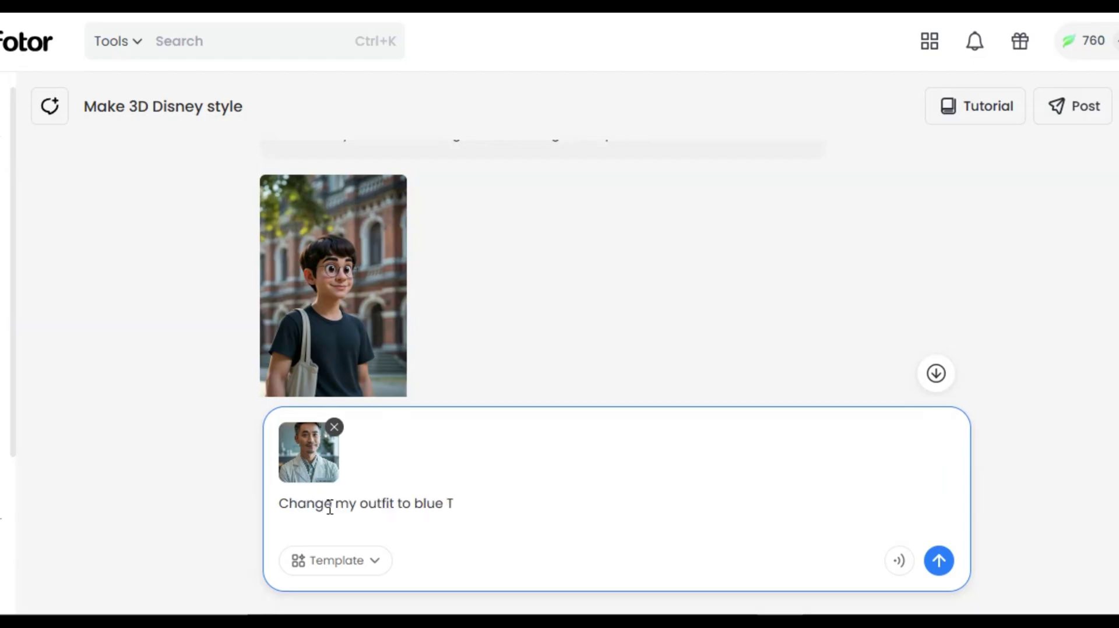
text(-shirt)
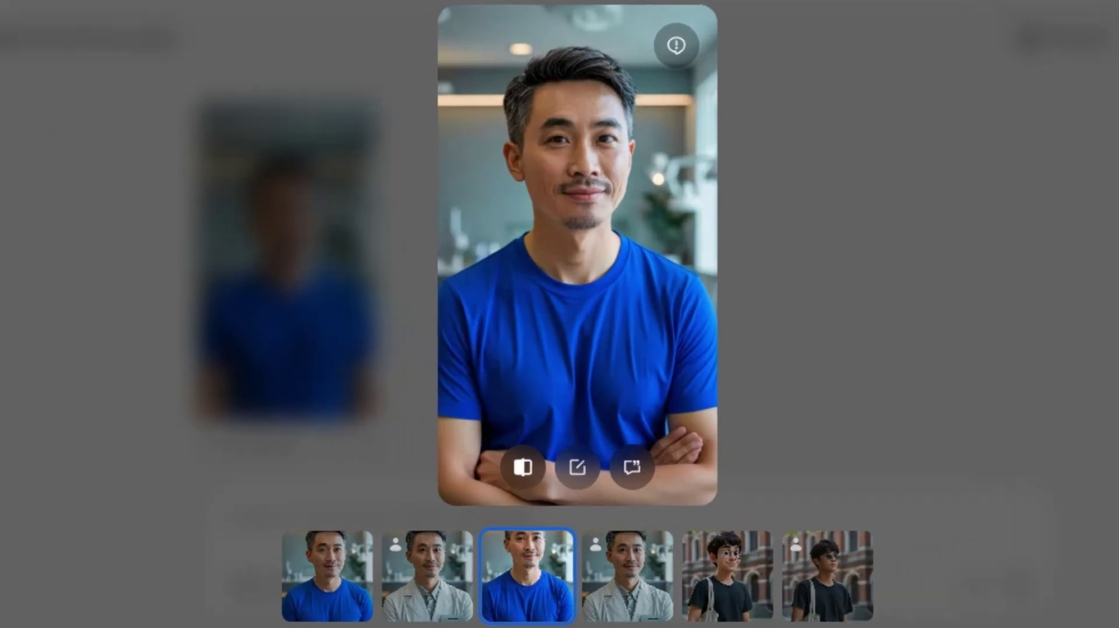
Compare the blue T-shirt result against the original white-coat photo, ending on the result
click(623, 574)
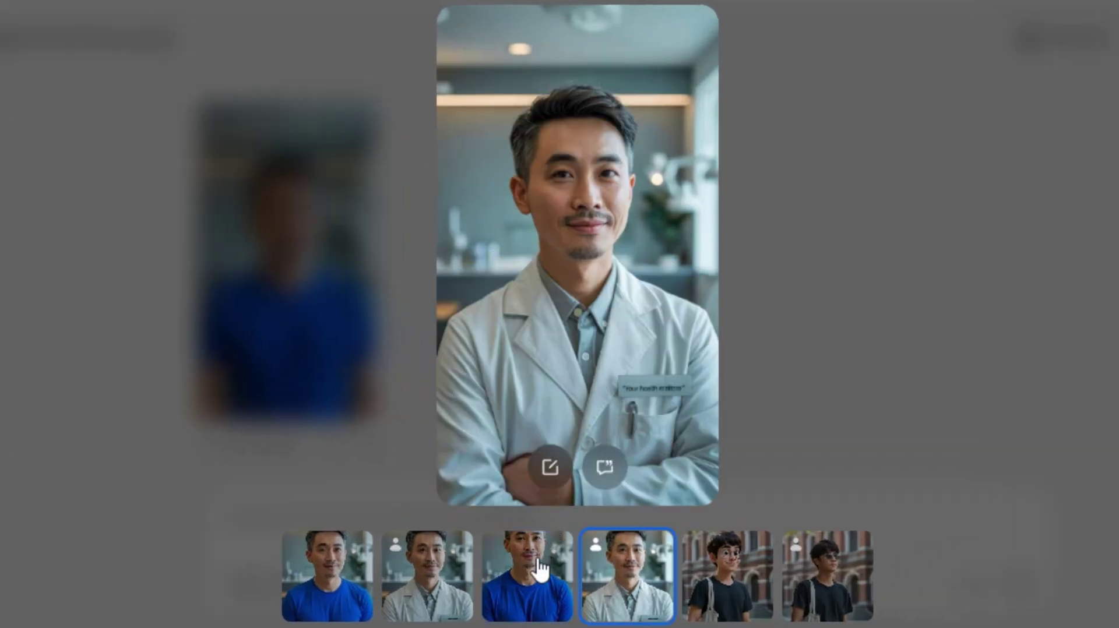
click(530, 584)
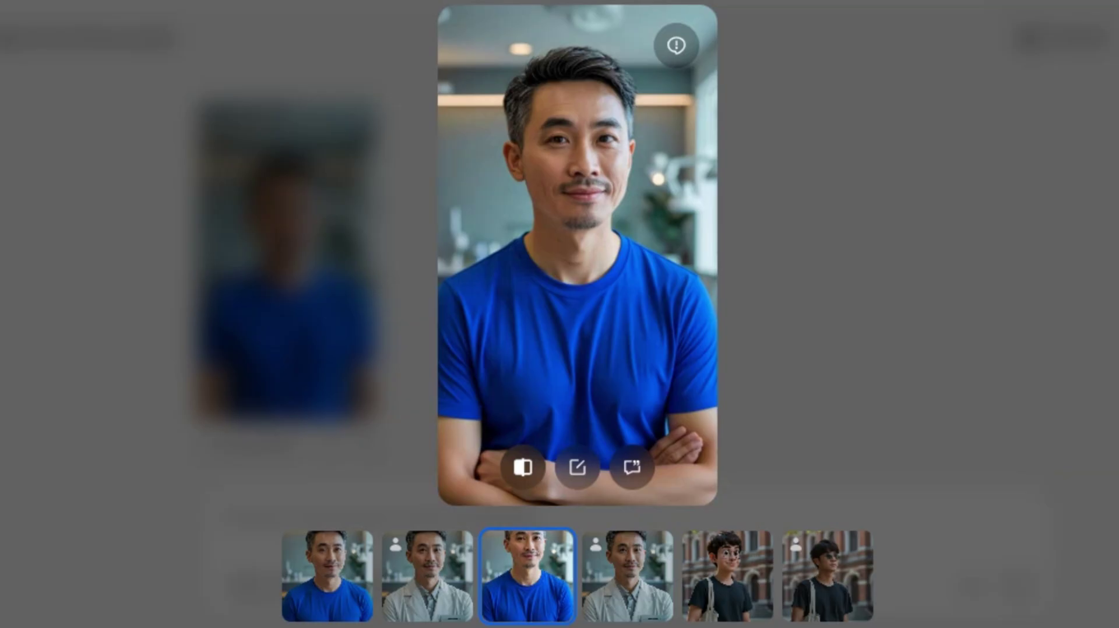
click(627, 576)
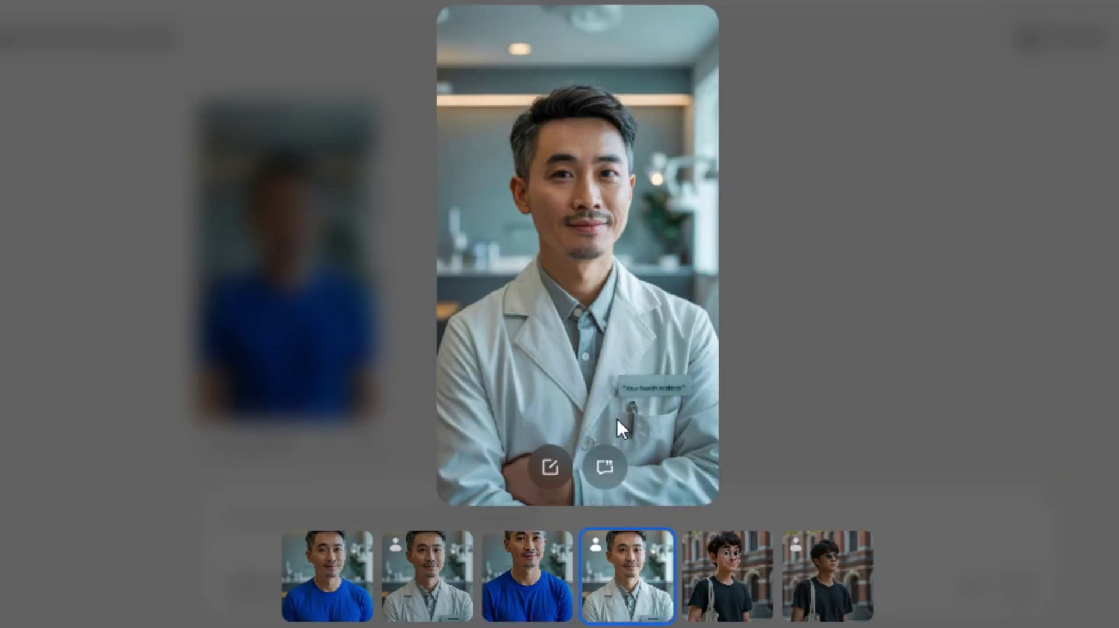
key(Left)
key(Right)
key(Left)
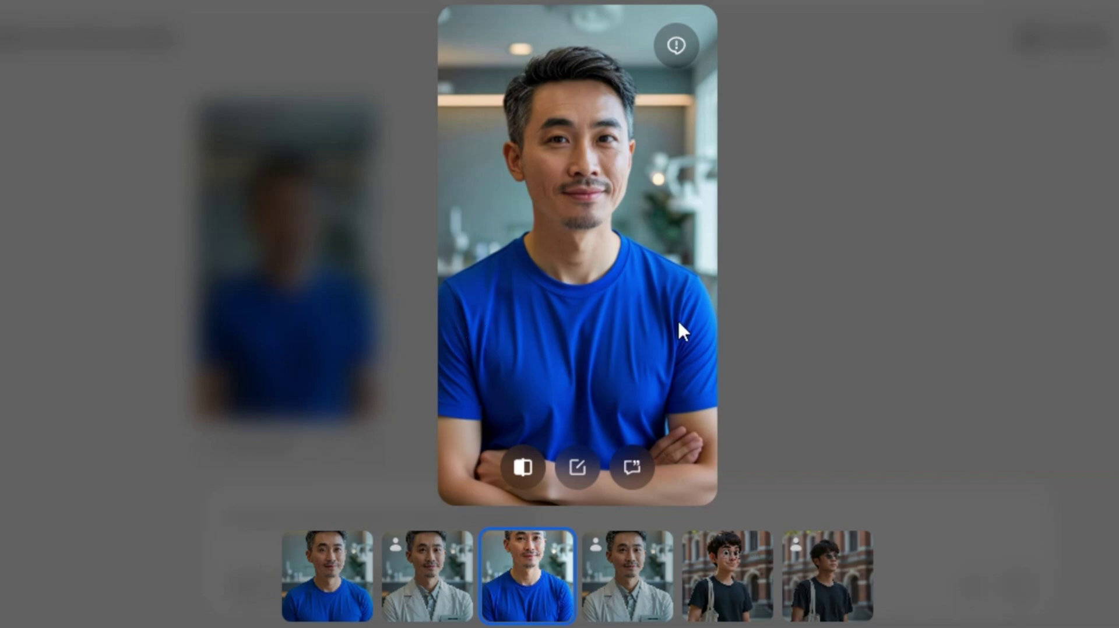
Paste the prepared description of a man in a white bucket hat and shirt, and send it
key(Escape)
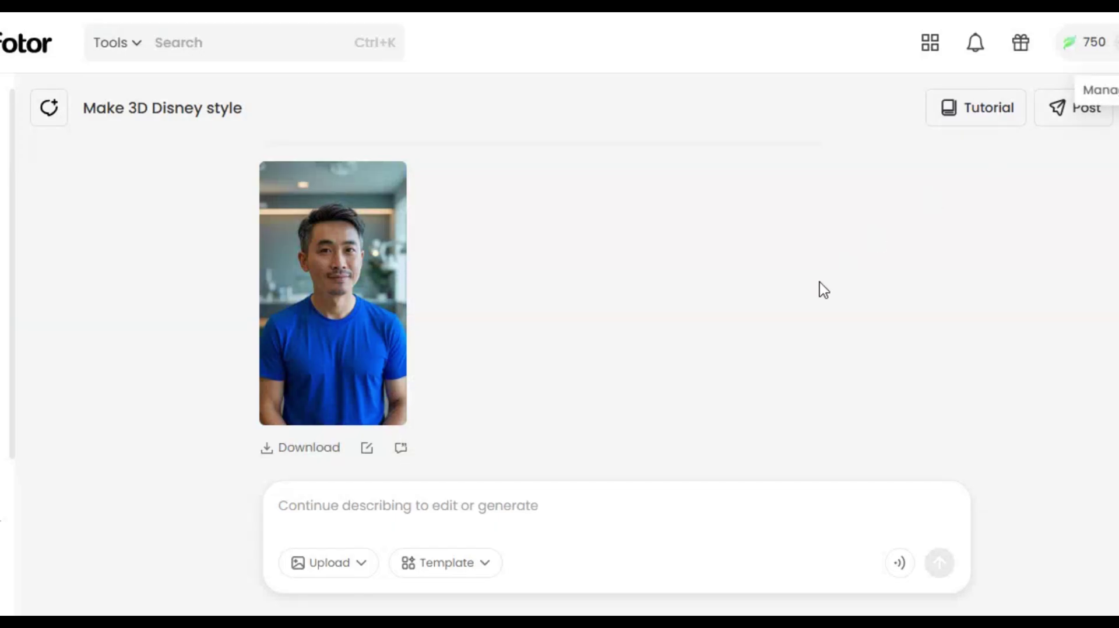
click(457, 492)
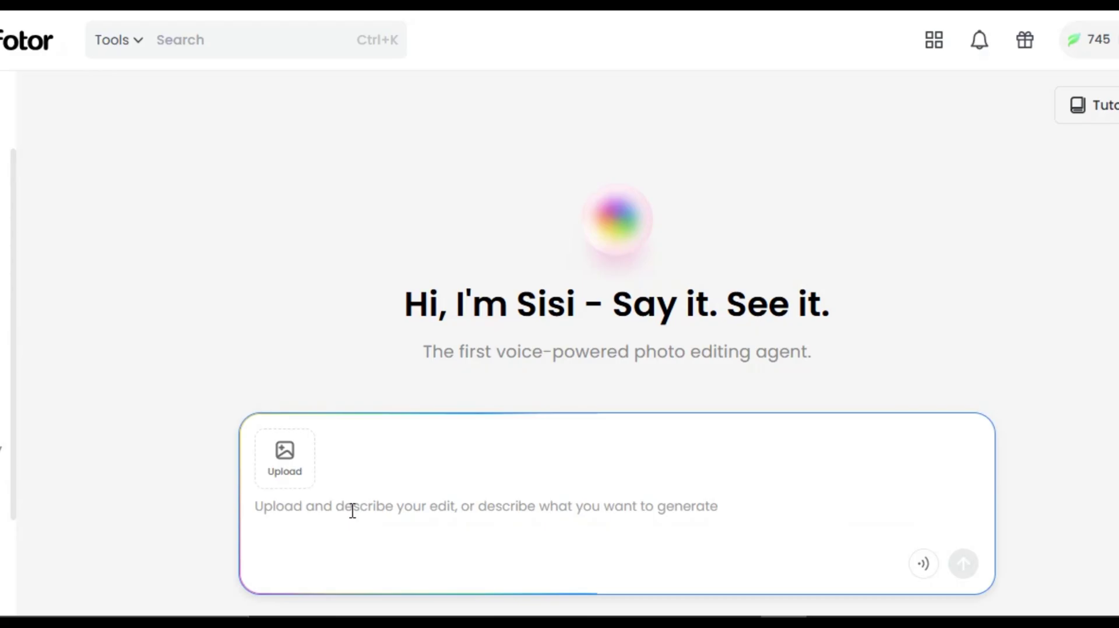
right_click(352, 511)
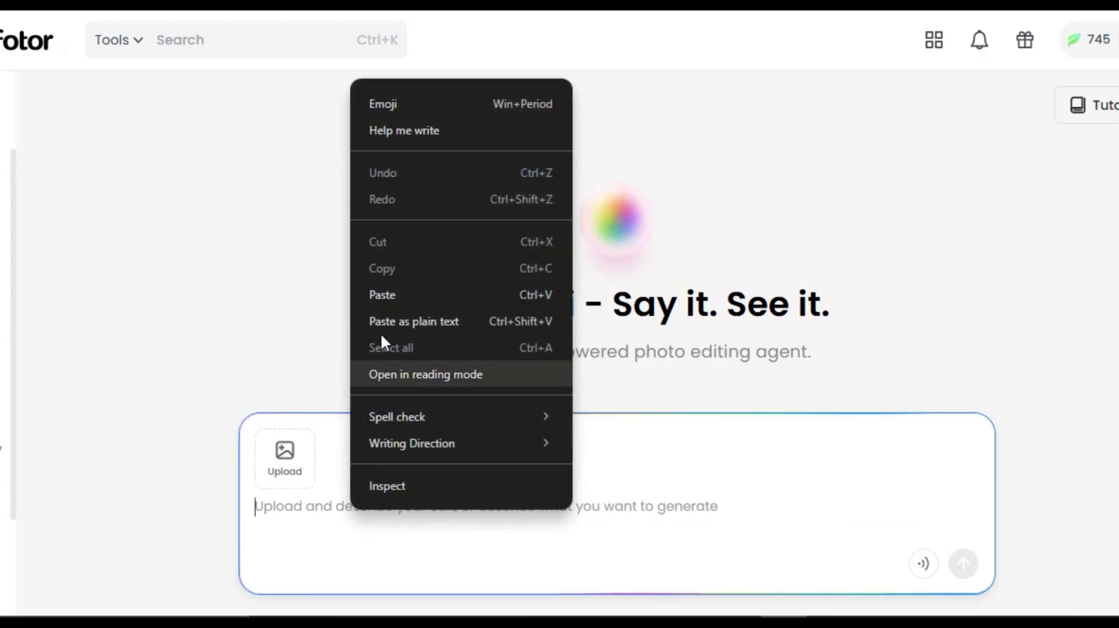
click(386, 295)
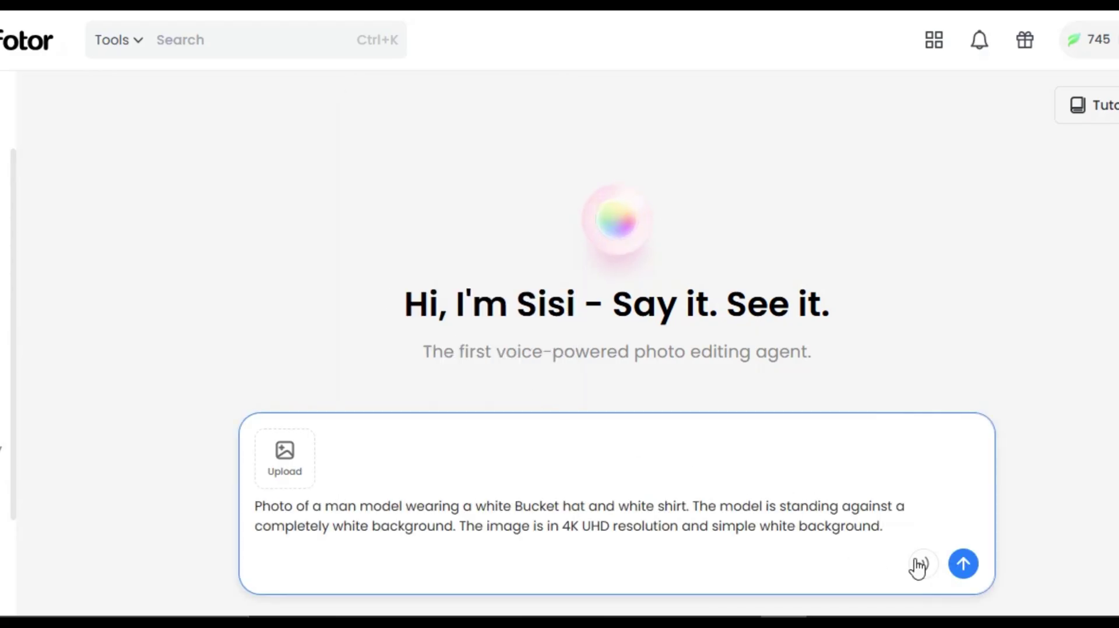
click(963, 564)
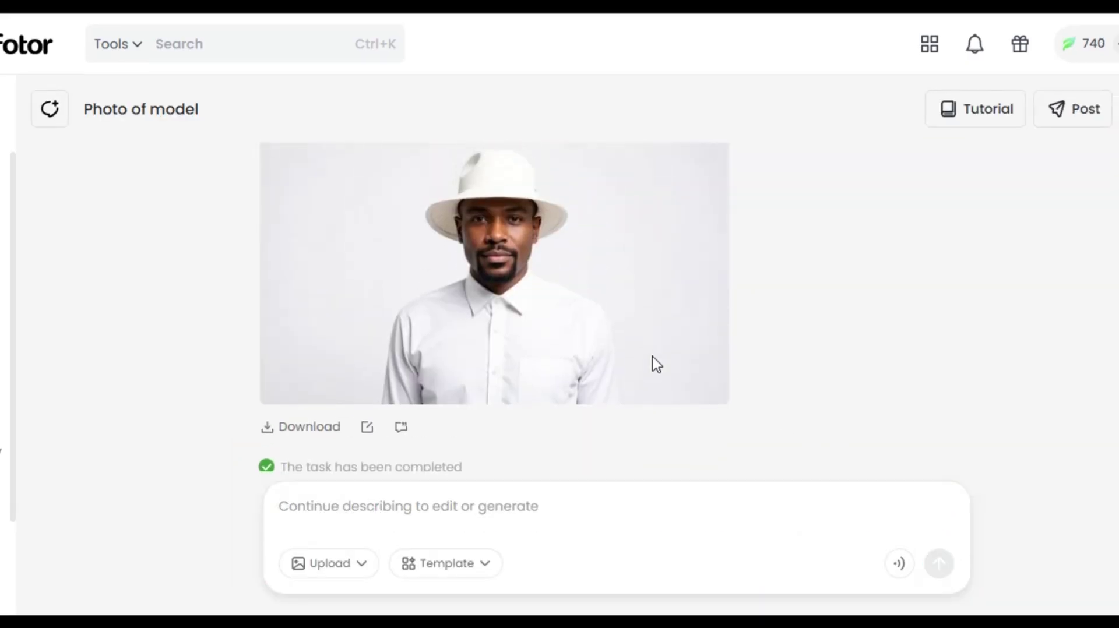
View the generated white-hat portrait enlarged, then close it
scroll(657, 364, up, 1)
click(606, 339)
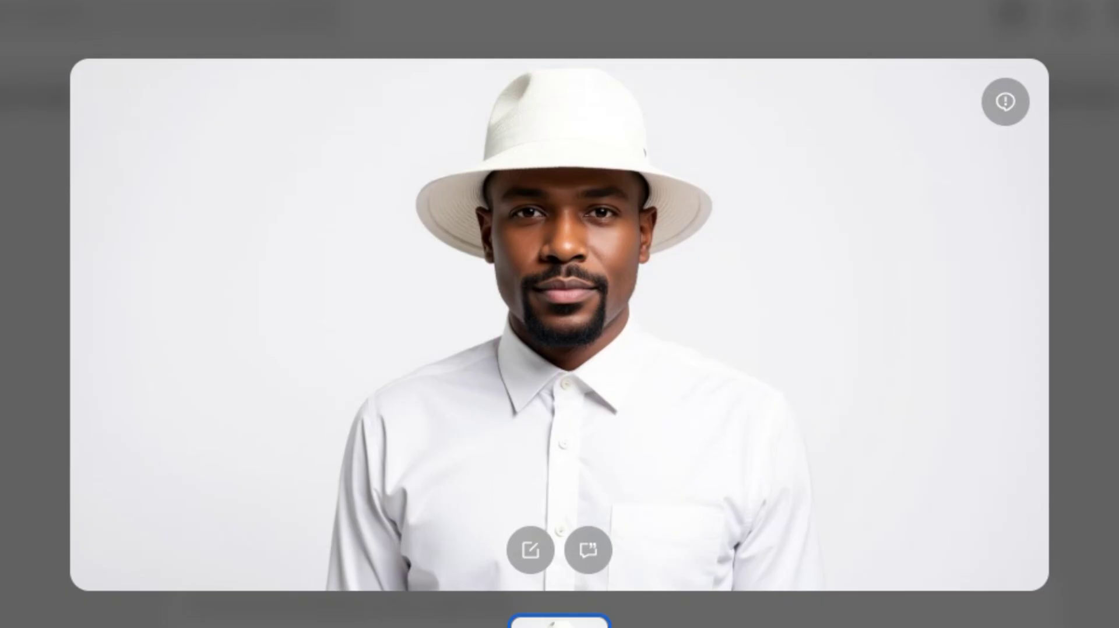
key(Escape)
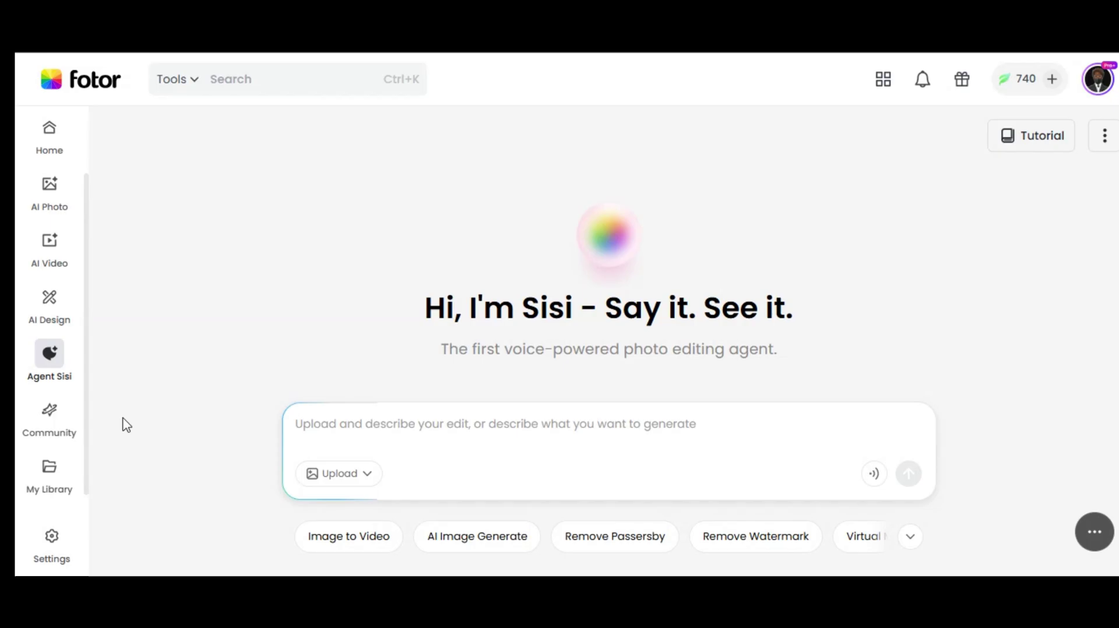
Open My Library's Creations and inspect the cartoon boy image's details
click(56, 484)
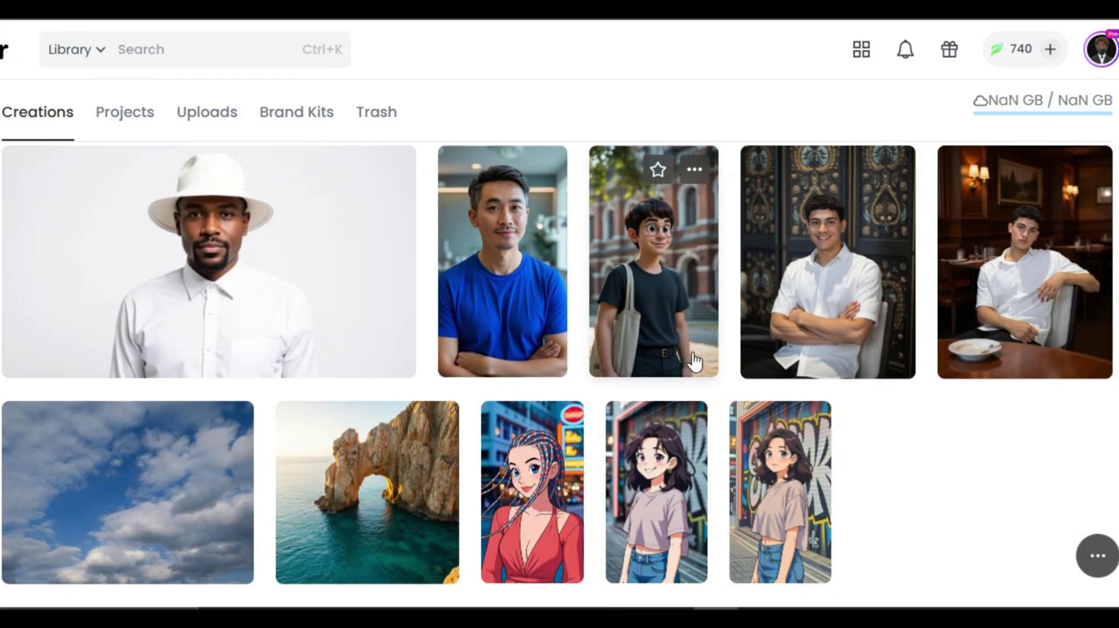
click(663, 307)
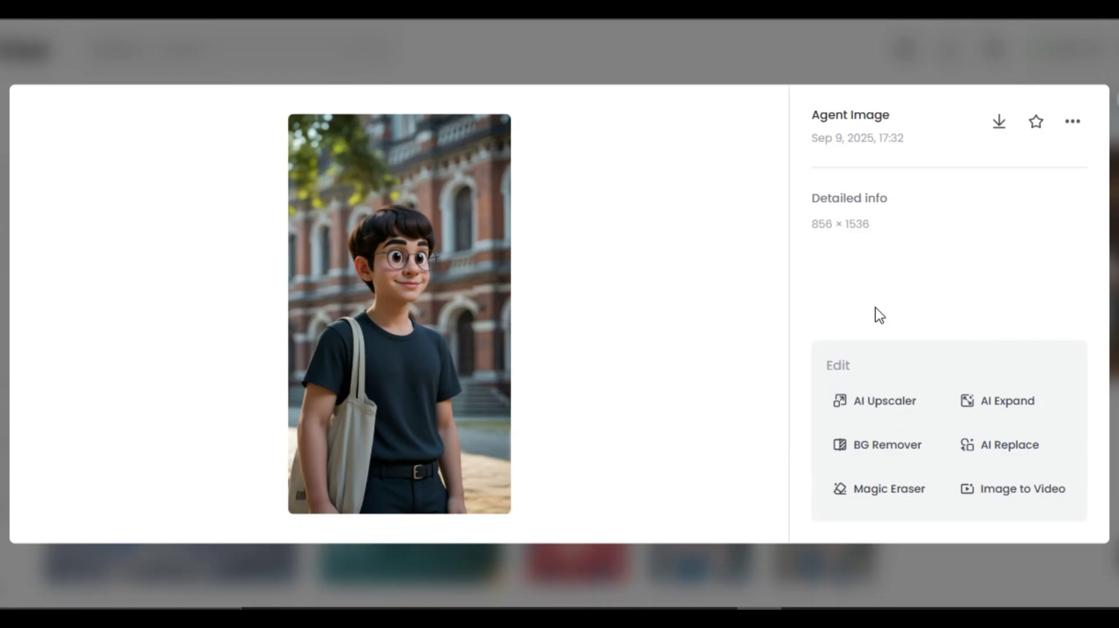
key(Escape)
scroll(774, 456, up, 2)
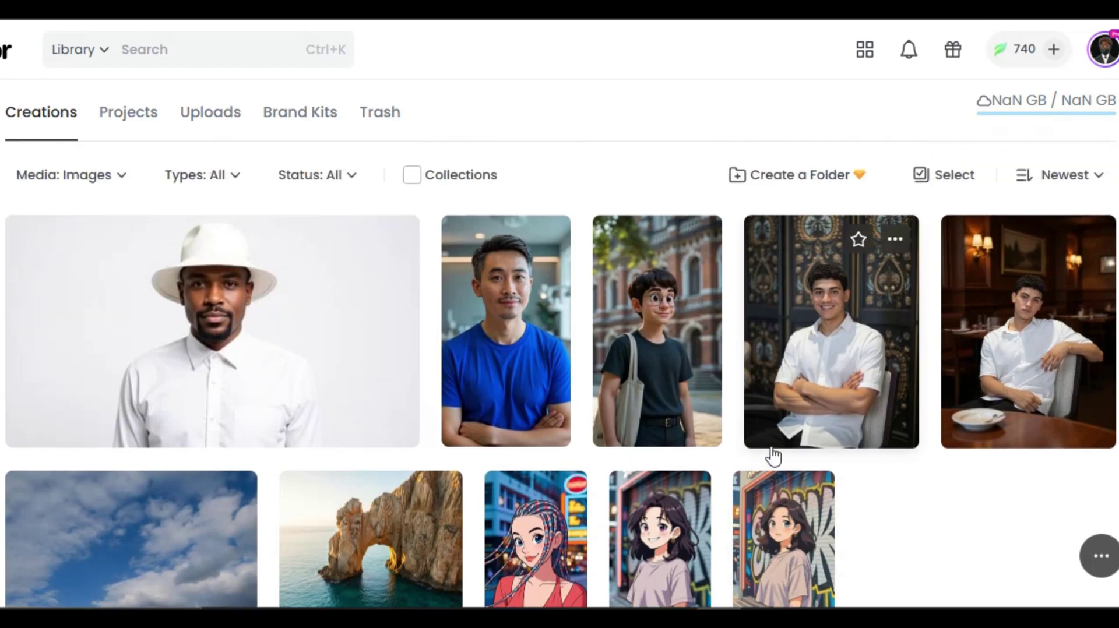
Scroll down the current page
scroll(775, 456, down, 2)
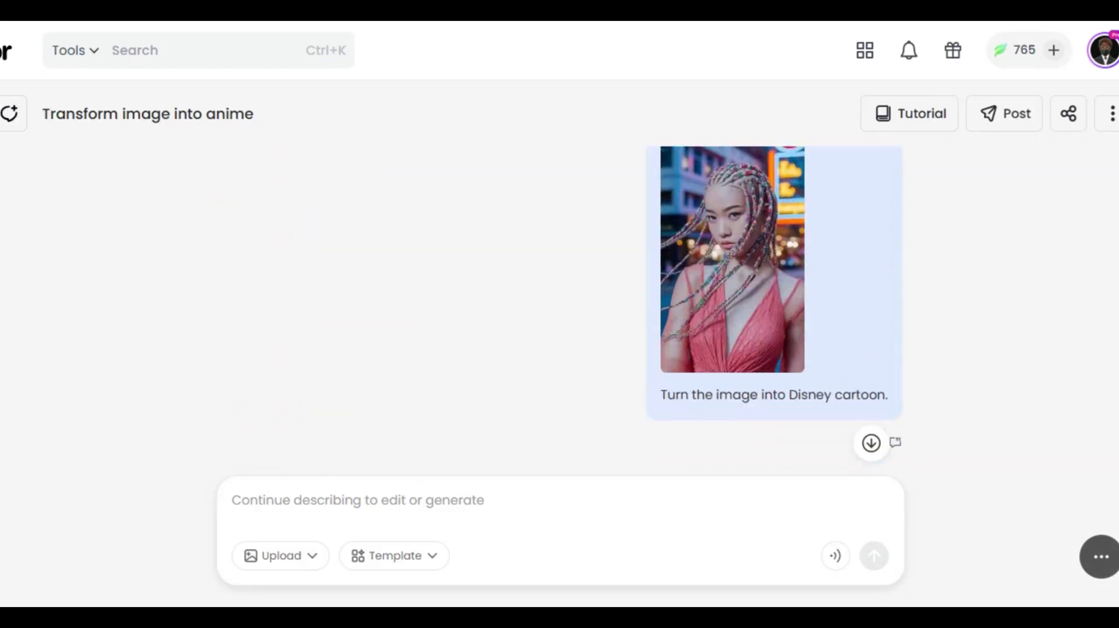